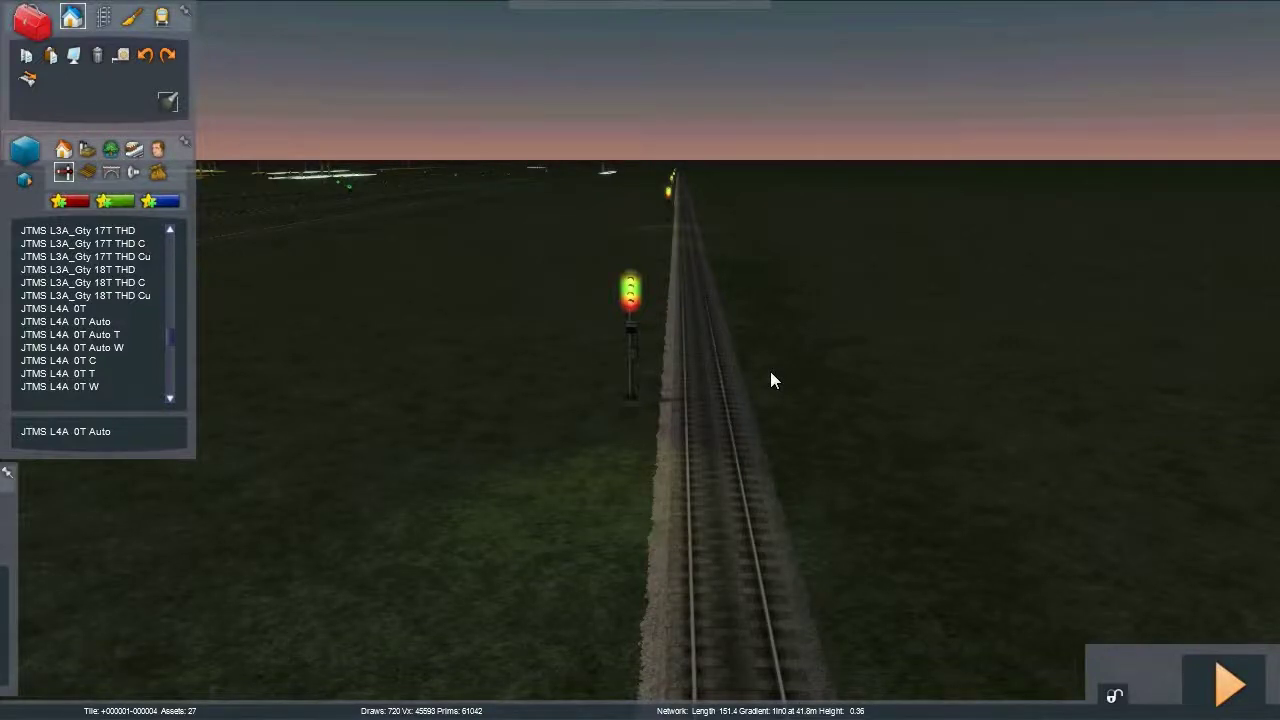
Examine the row of colour-light signals along the track, from the first one near the buffer stop to the distant ones.
scroll(820, 390, down, 5)
drag(693, 349, 630, 419)
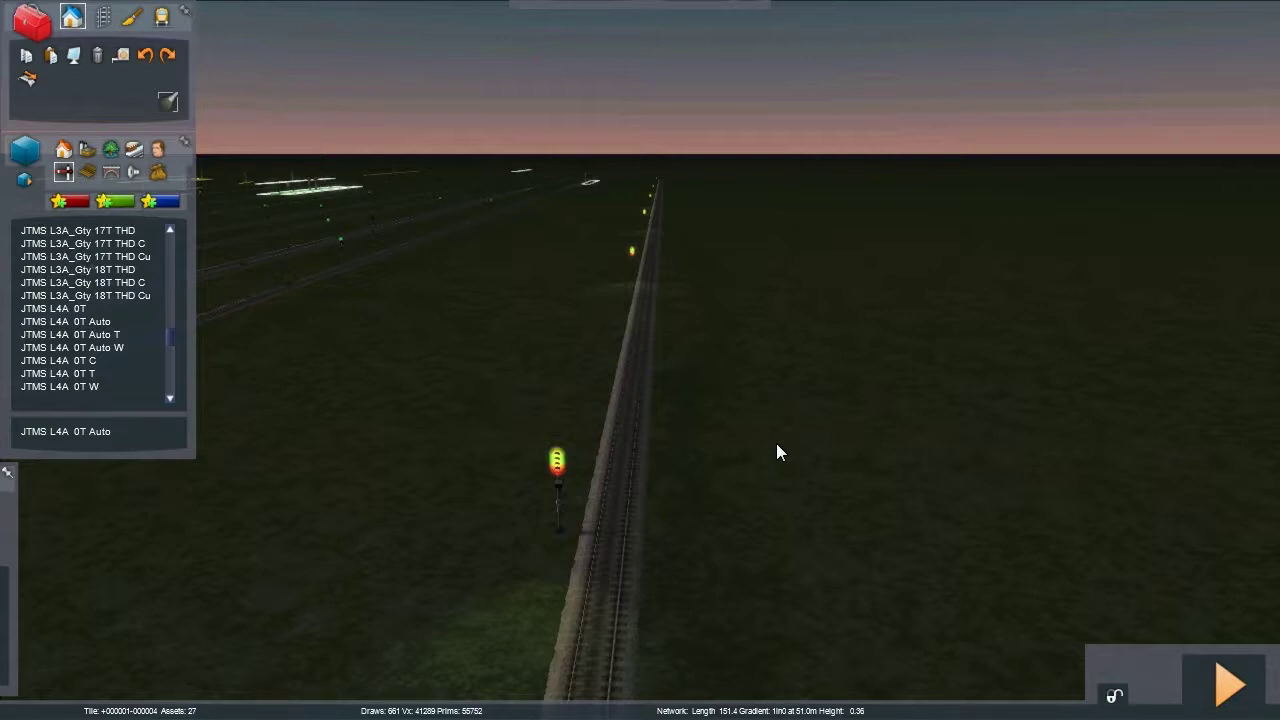
drag(824, 437, 640, 525)
key(Right)
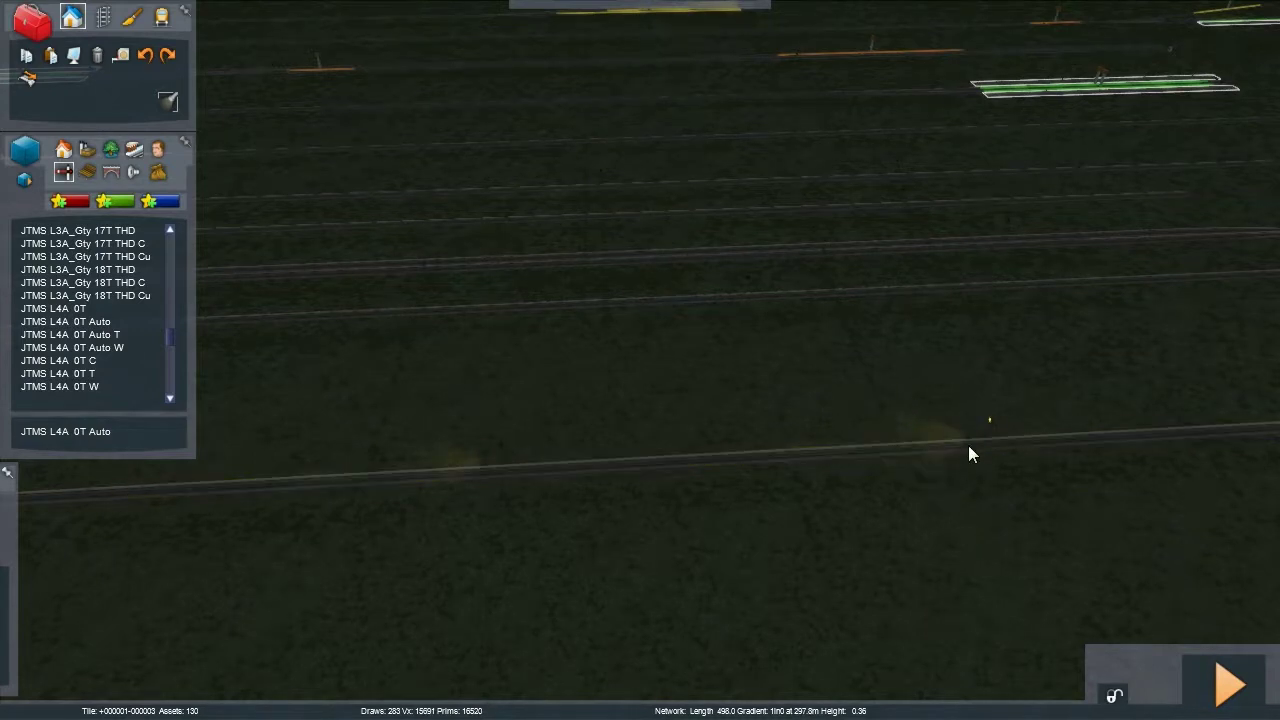
right_click(908, 413)
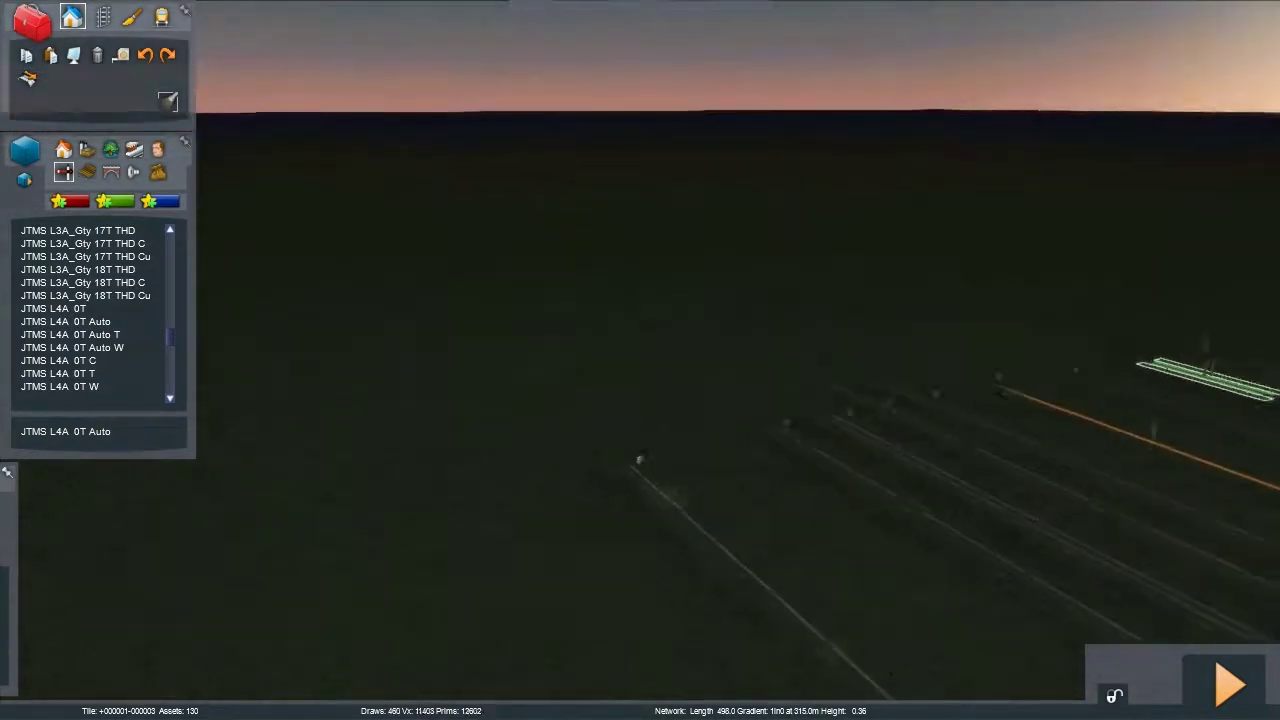
key(Up)
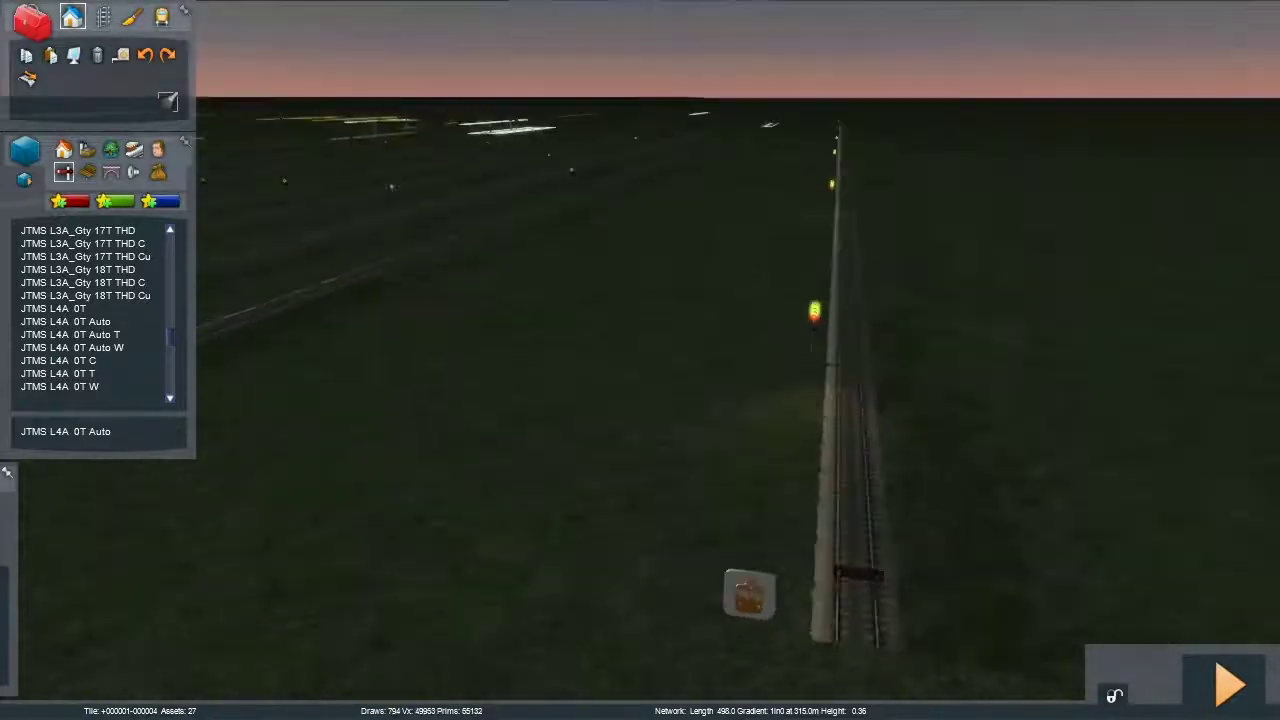
key(Up)
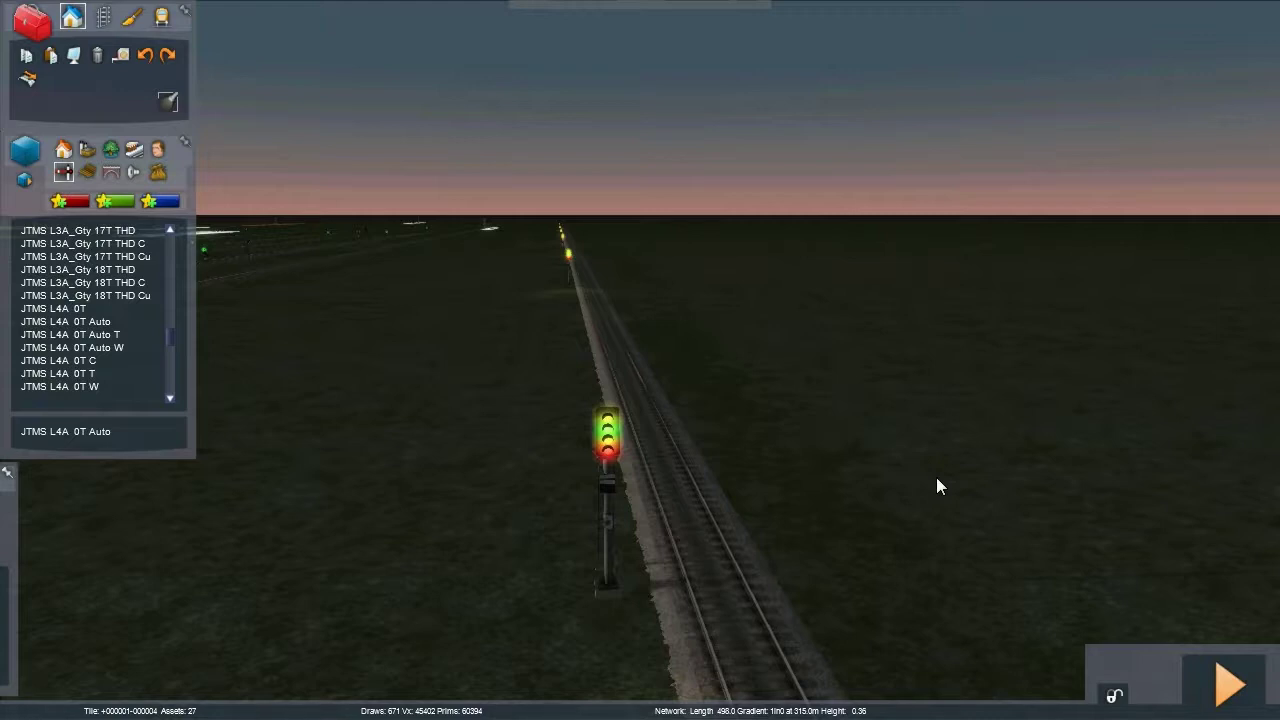
right_click(936, 477)
key(Up)
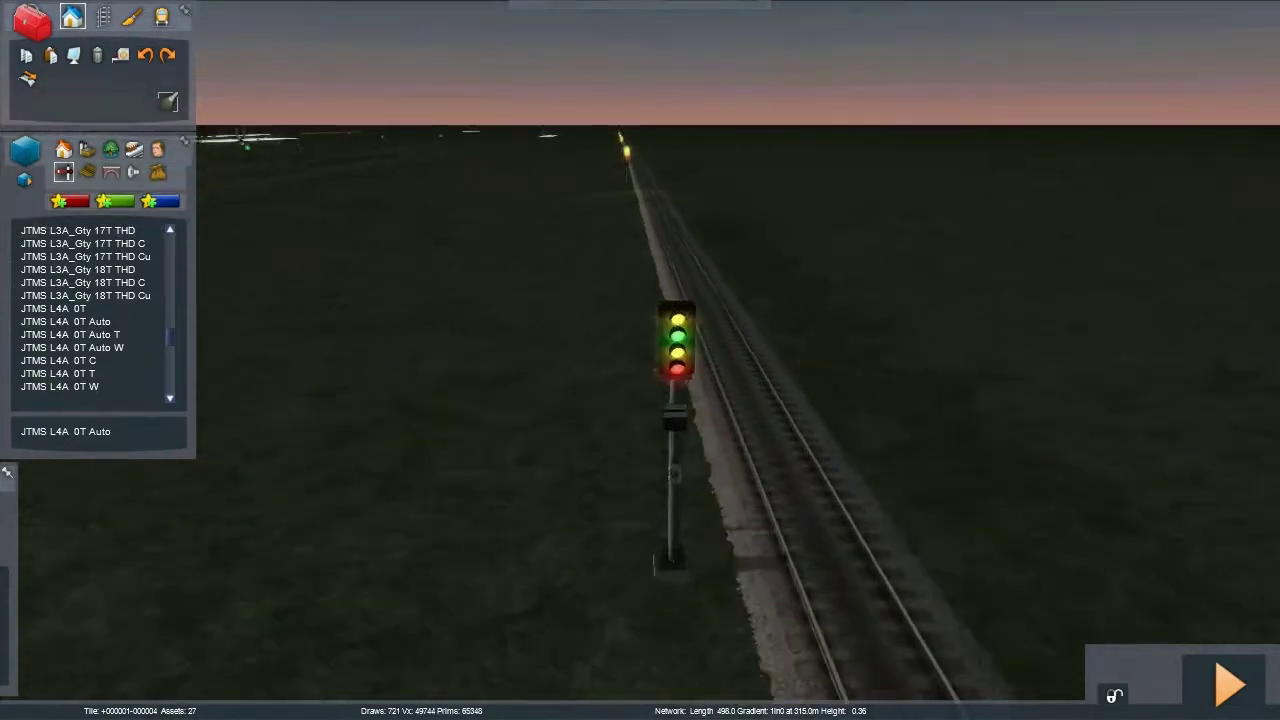
scroll(932, 483, down, 4)
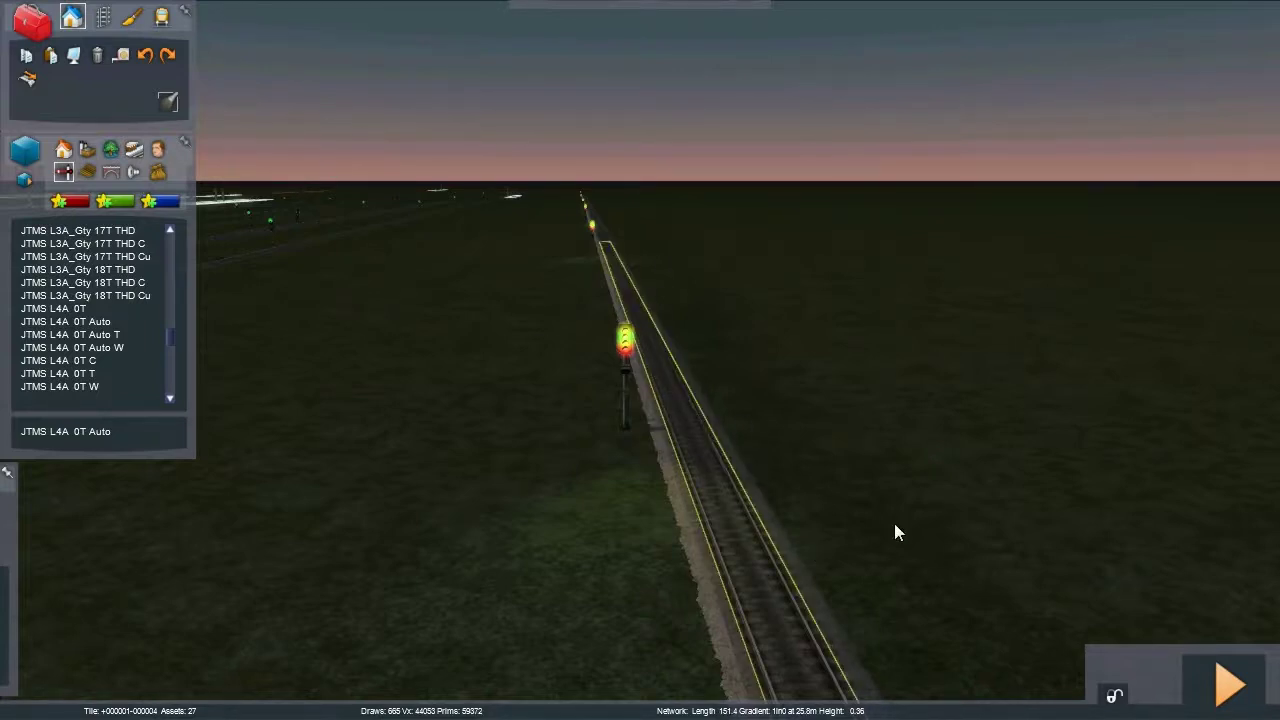
drag(892, 521, 764, 381)
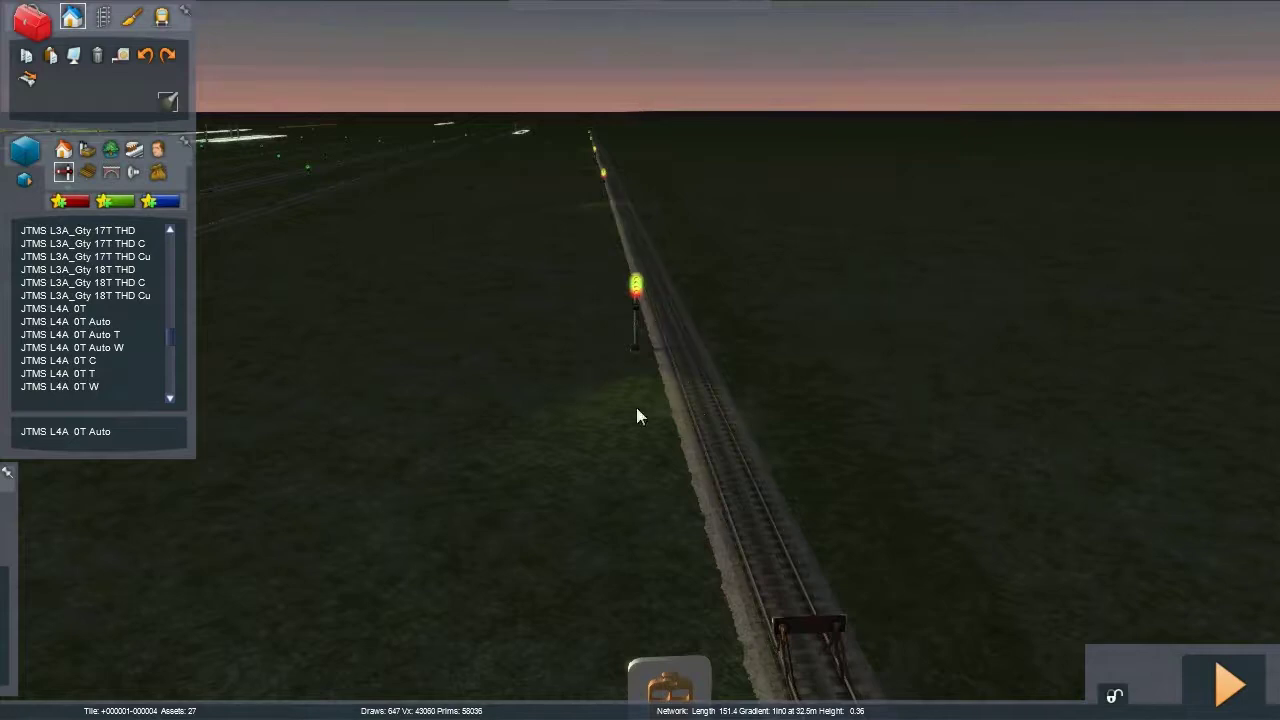
drag(670, 690, 652, 193)
mouse_move(818, 439)
mouse_down()
mouse_move(838, 428)
mouse_move(780, 368)
mouse_move(846, 396)
mouse_move(806, 441)
mouse_up()
key(Up)
key(Down)
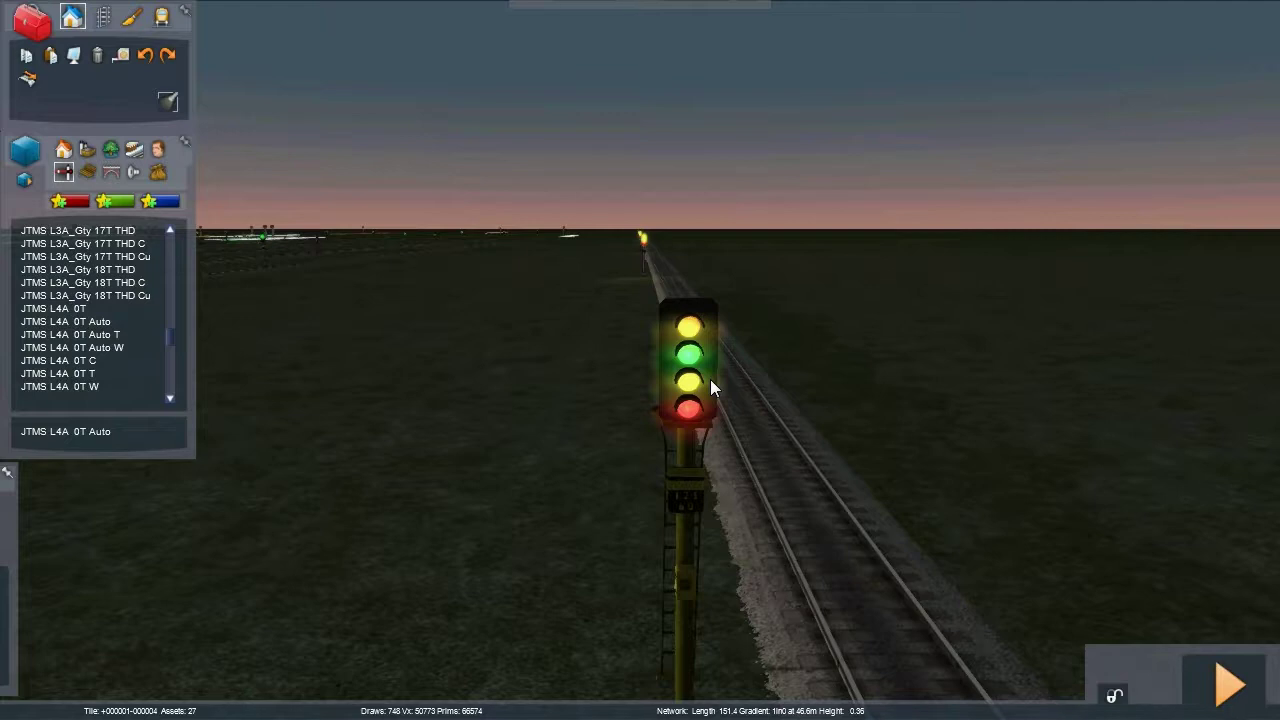
Set the first signal's two ID values to _L_ and 1, and inspect the number plate on its post.
click(710, 350)
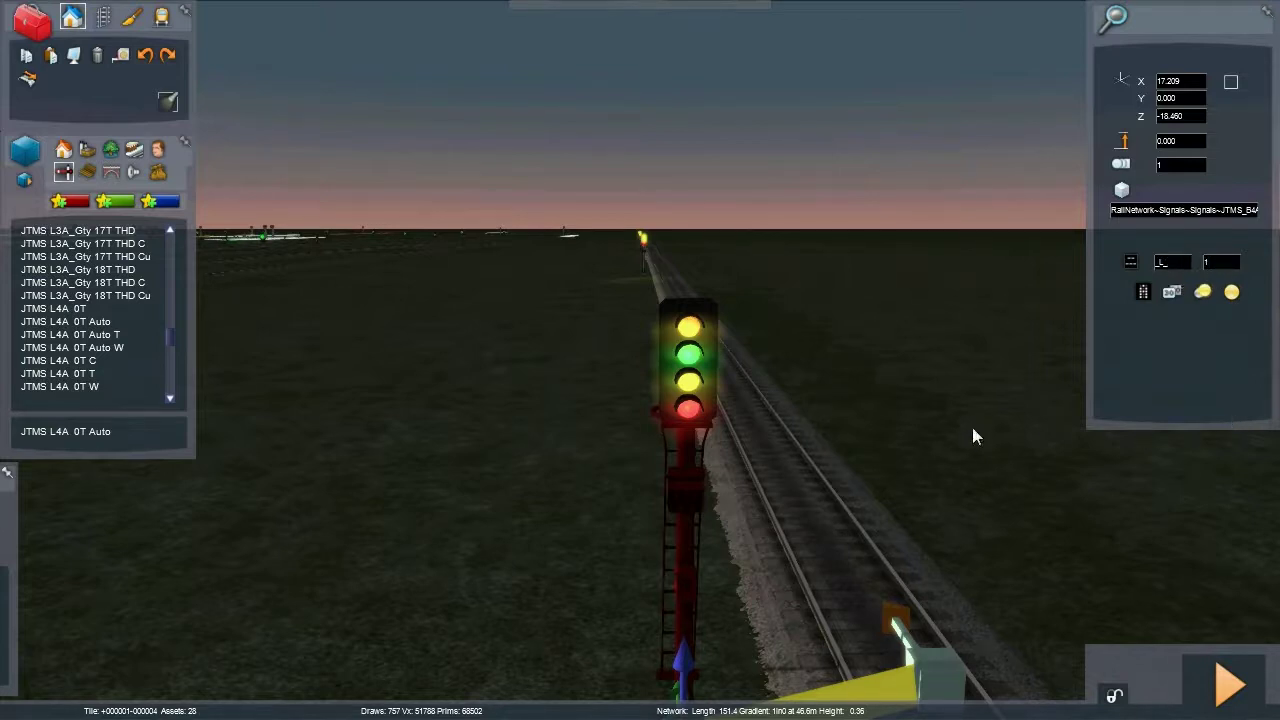
key(Up)
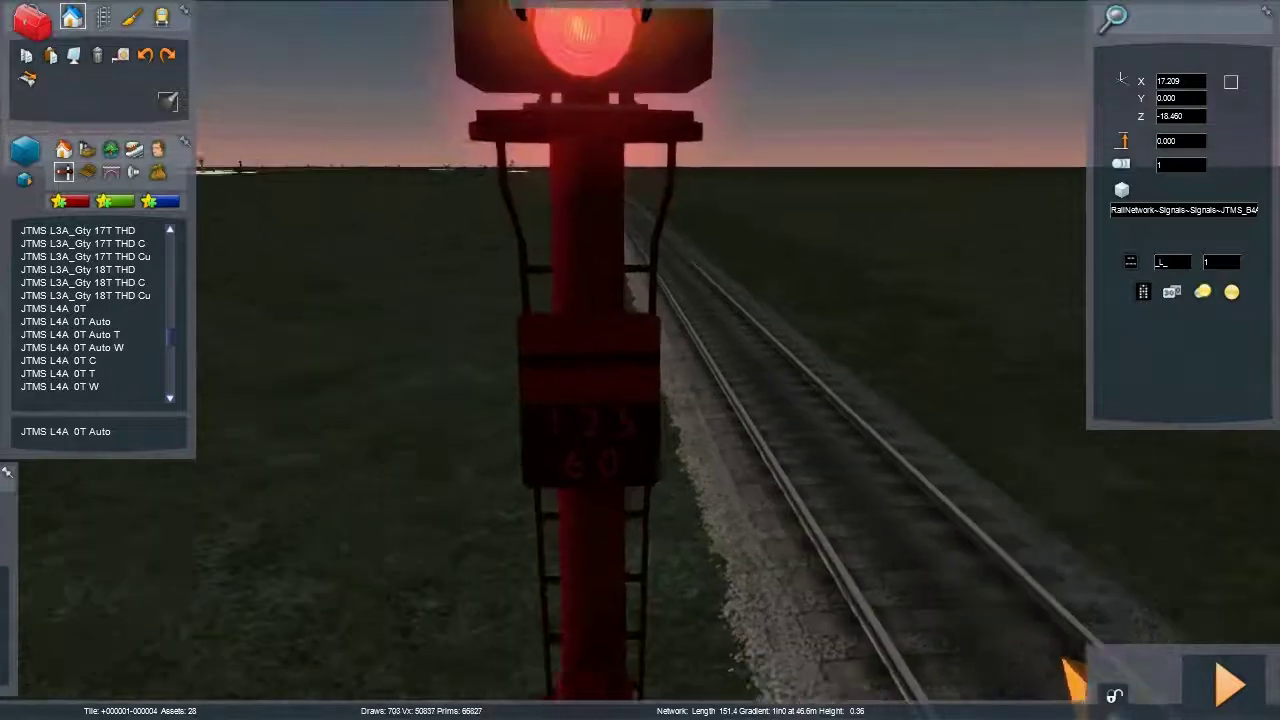
scroll(1066, 359, down, 2)
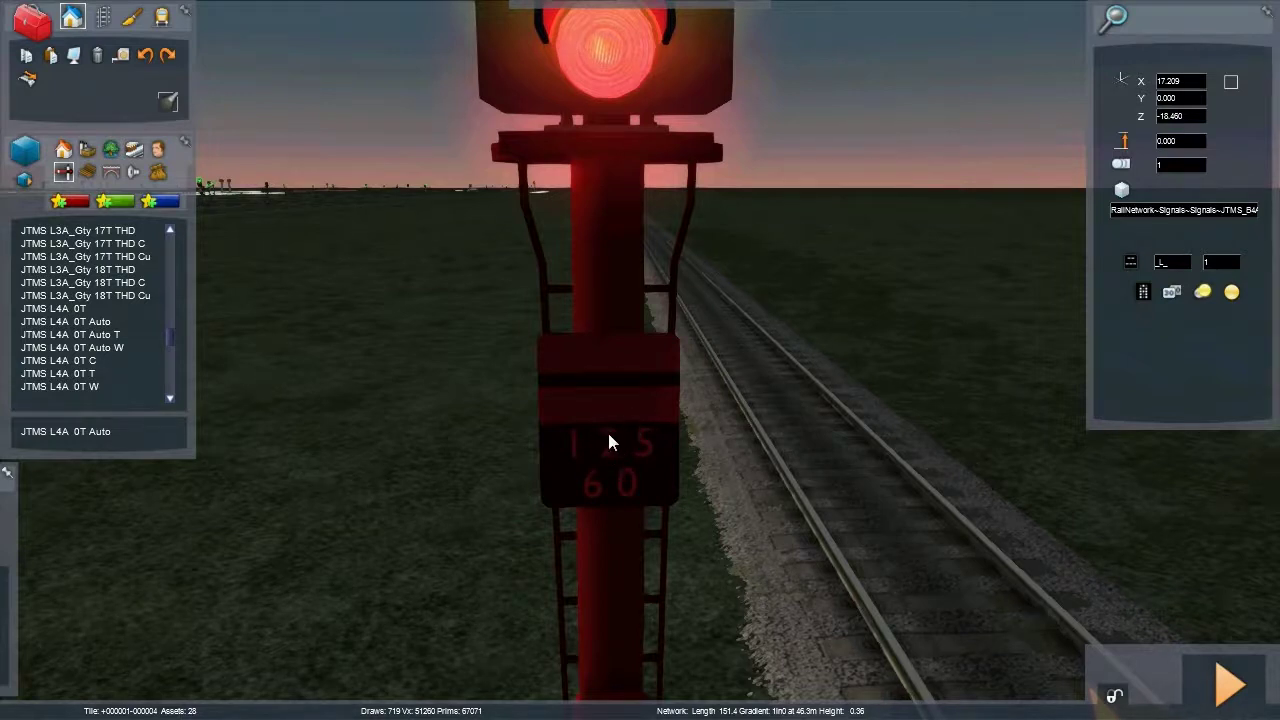
right_click(856, 514)
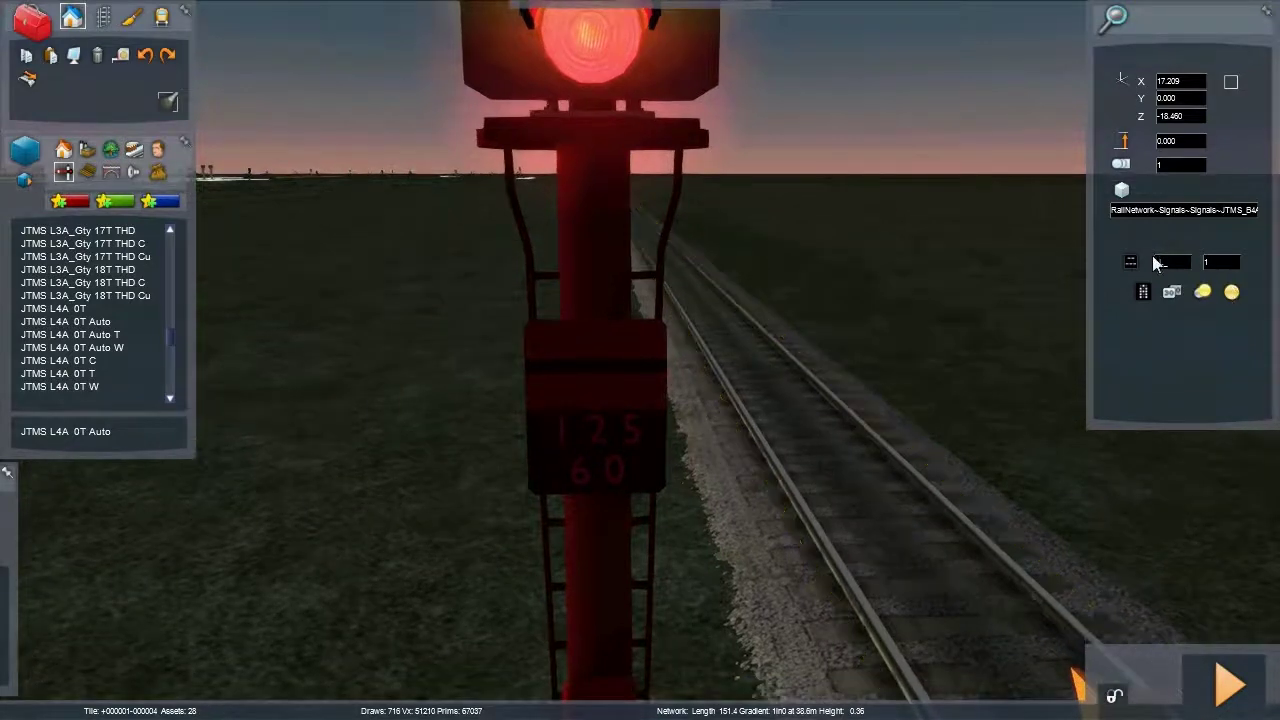
Set the second signal's two ID values to -L- and 2.
right_click(942, 465)
key(Down)
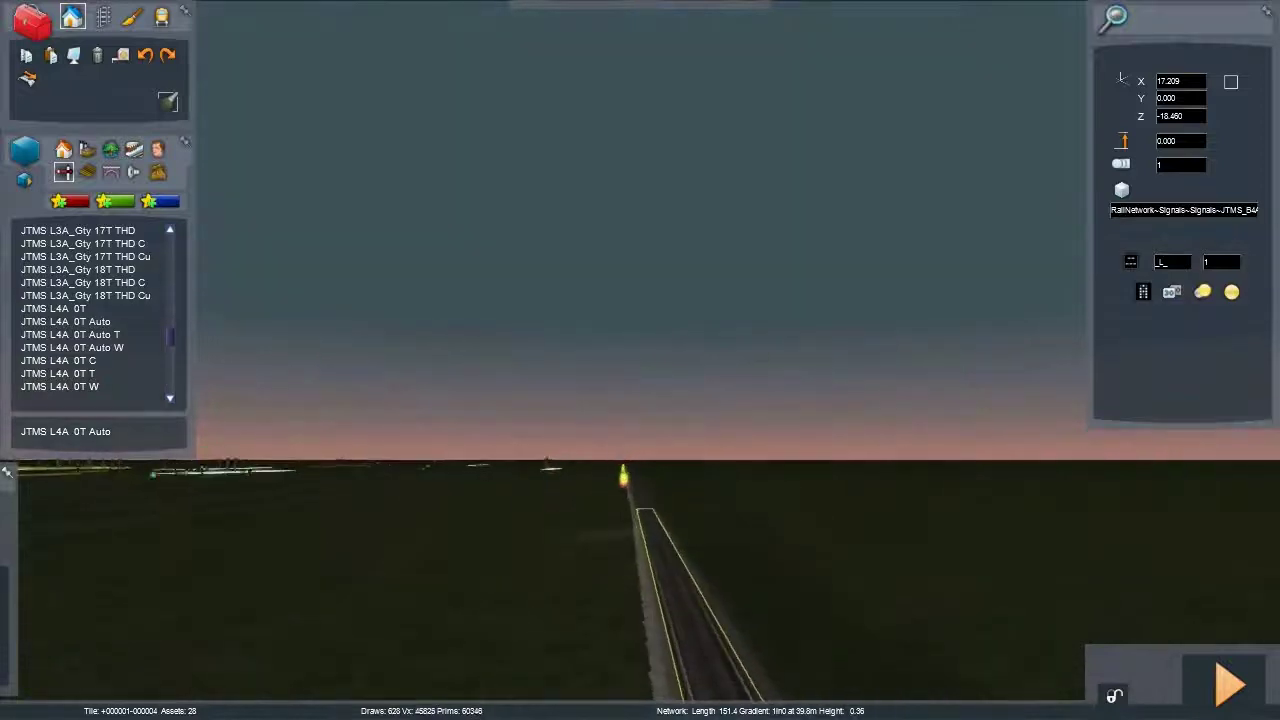
scroll(884, 467, up, 10)
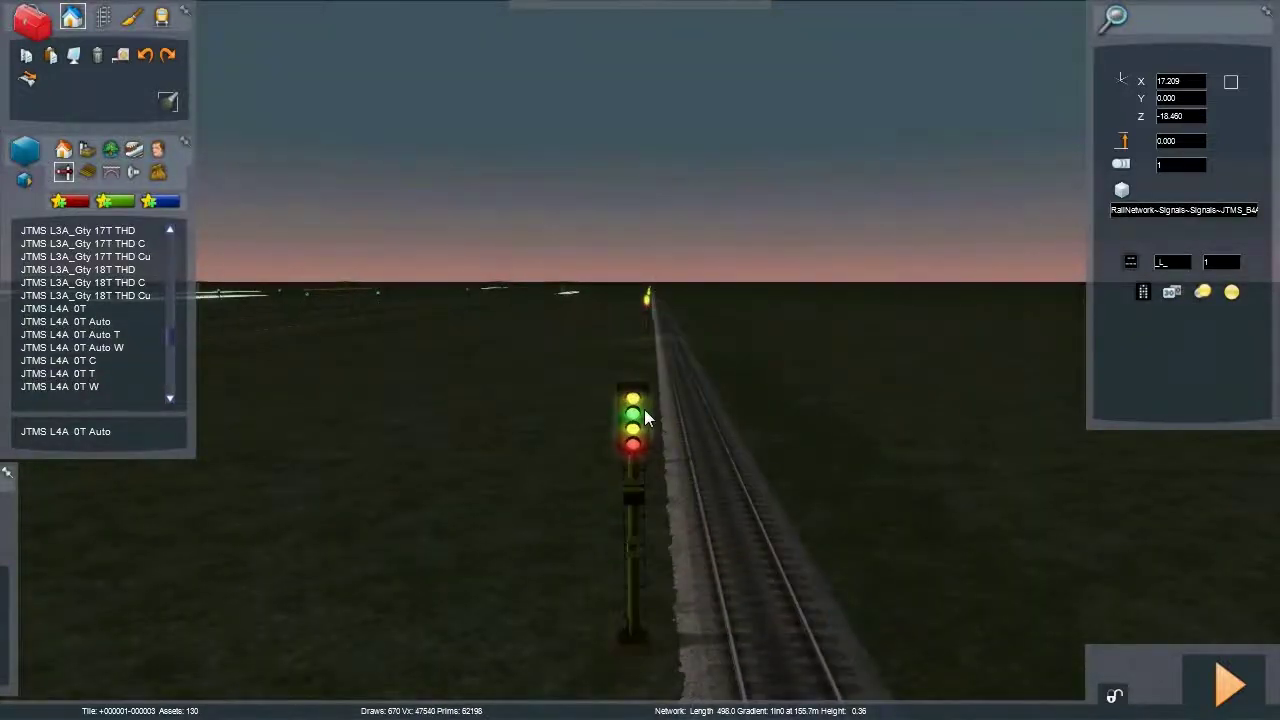
click(644, 409)
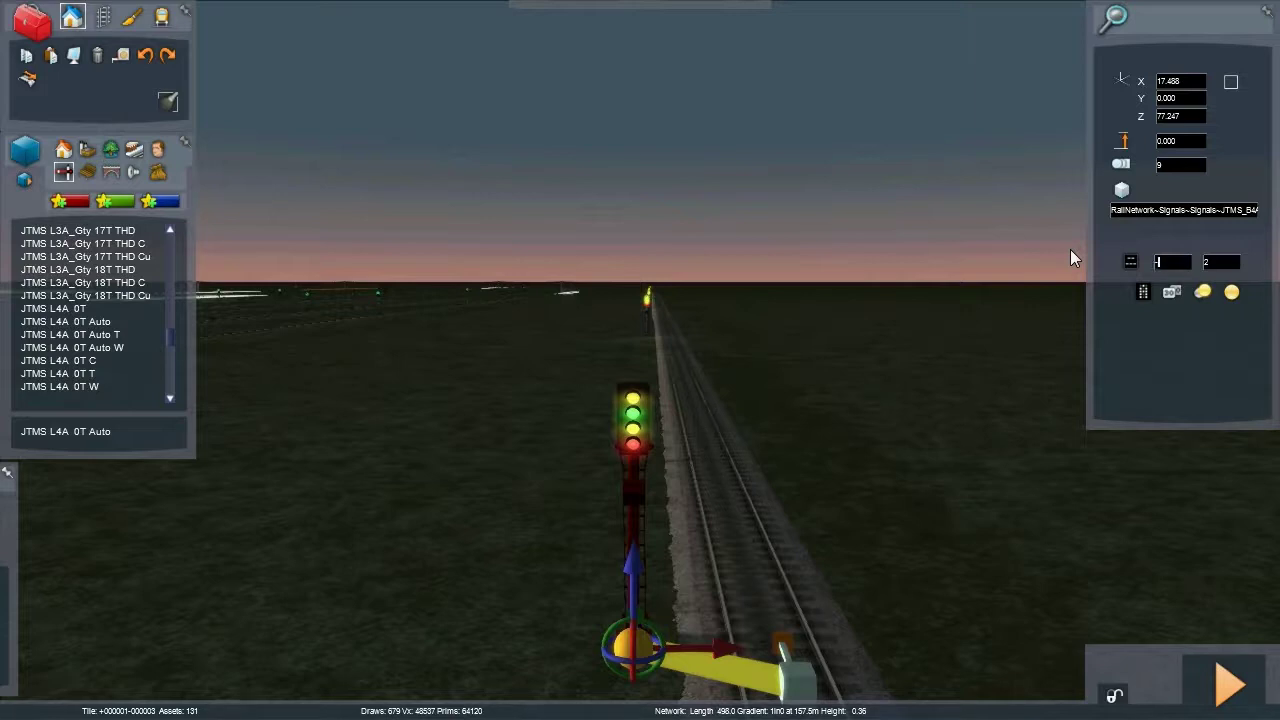
text(-1)
click(898, 484)
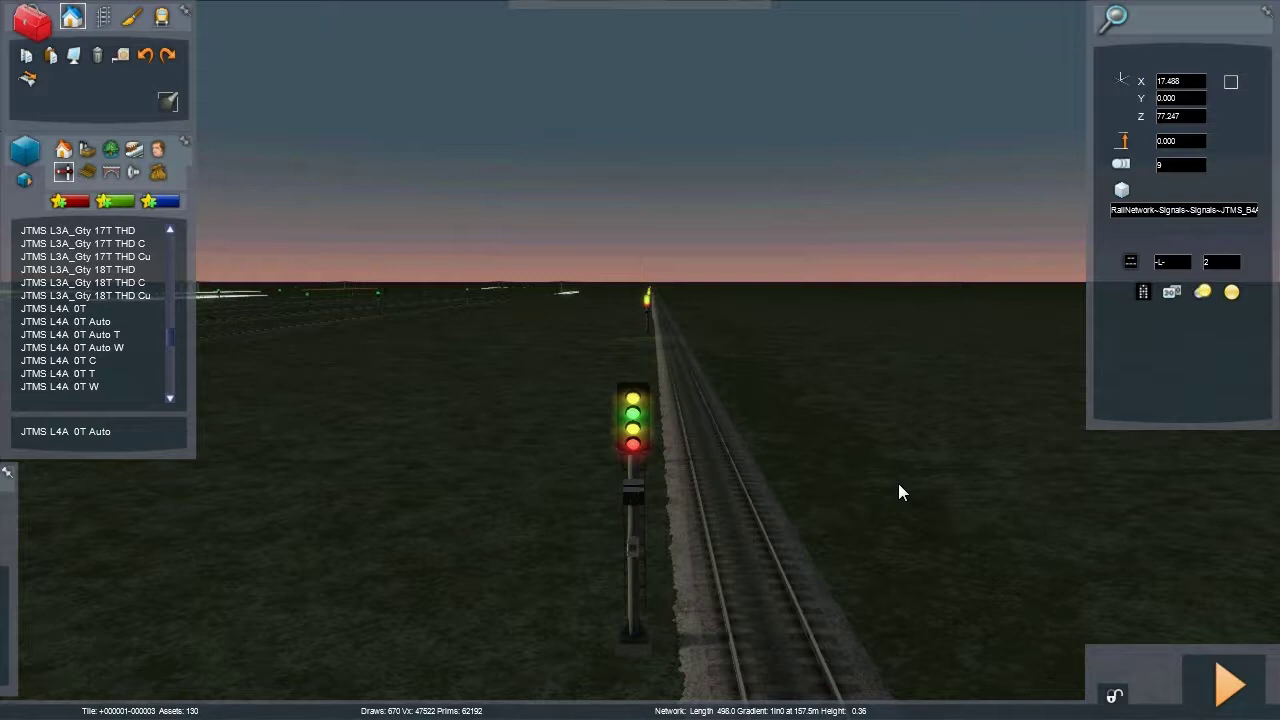
Set the third signal's two ID values to L and 3.
right_click(898, 483)
key(Up)
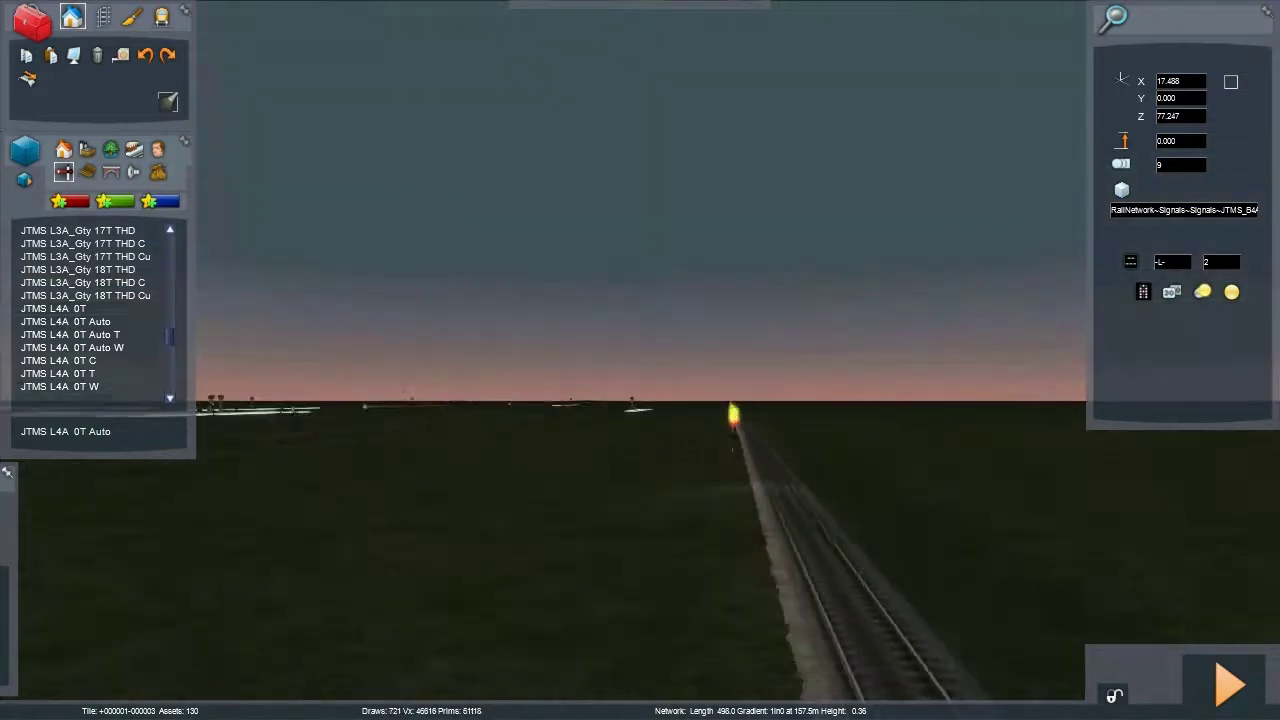
key(Right)
double_click(562, 469)
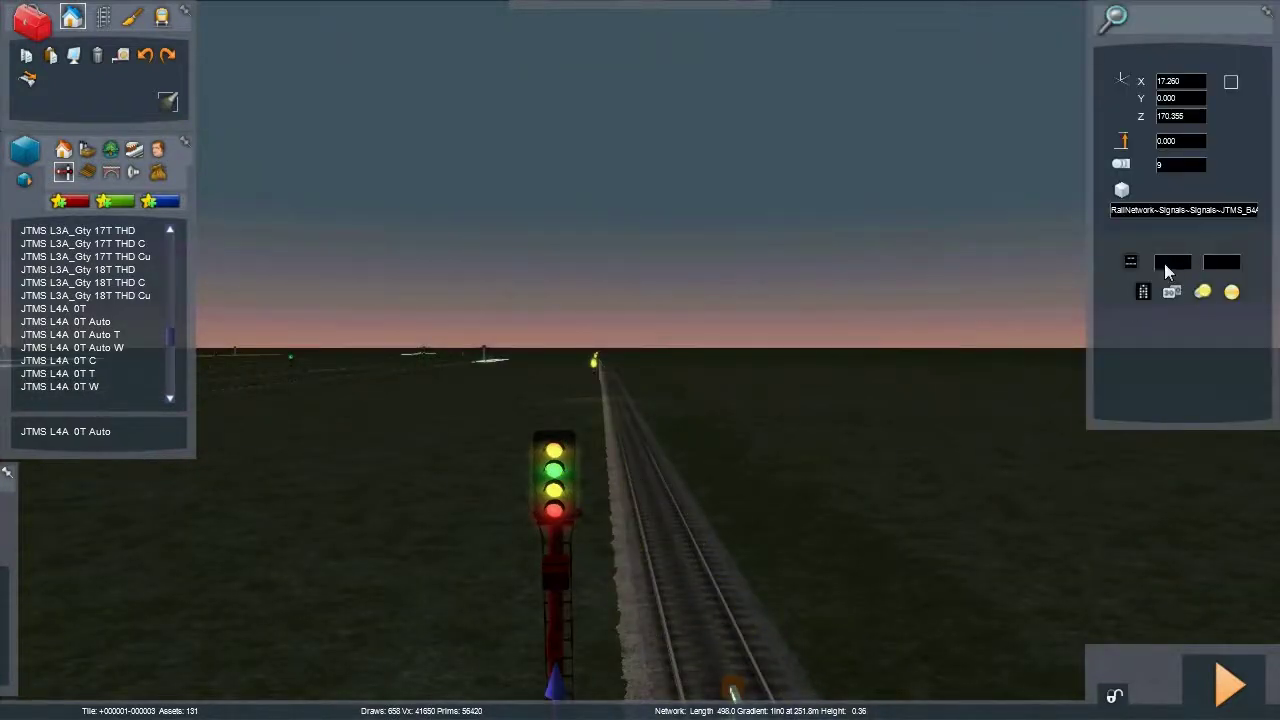
click(1164, 263)
text(L)
key(Tab)
text(3)
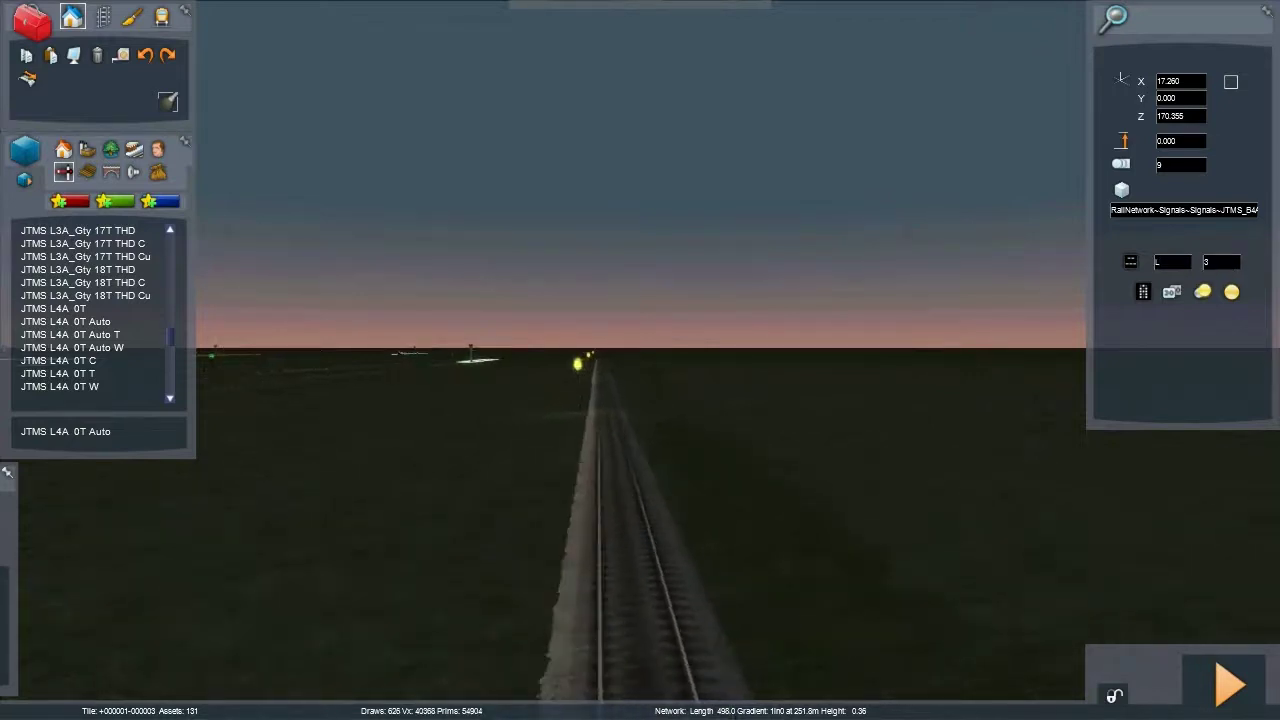
Set the fourth signal's ID values to _L_ and 4, and the fifth signal's to -L- and 5.
key(Up)
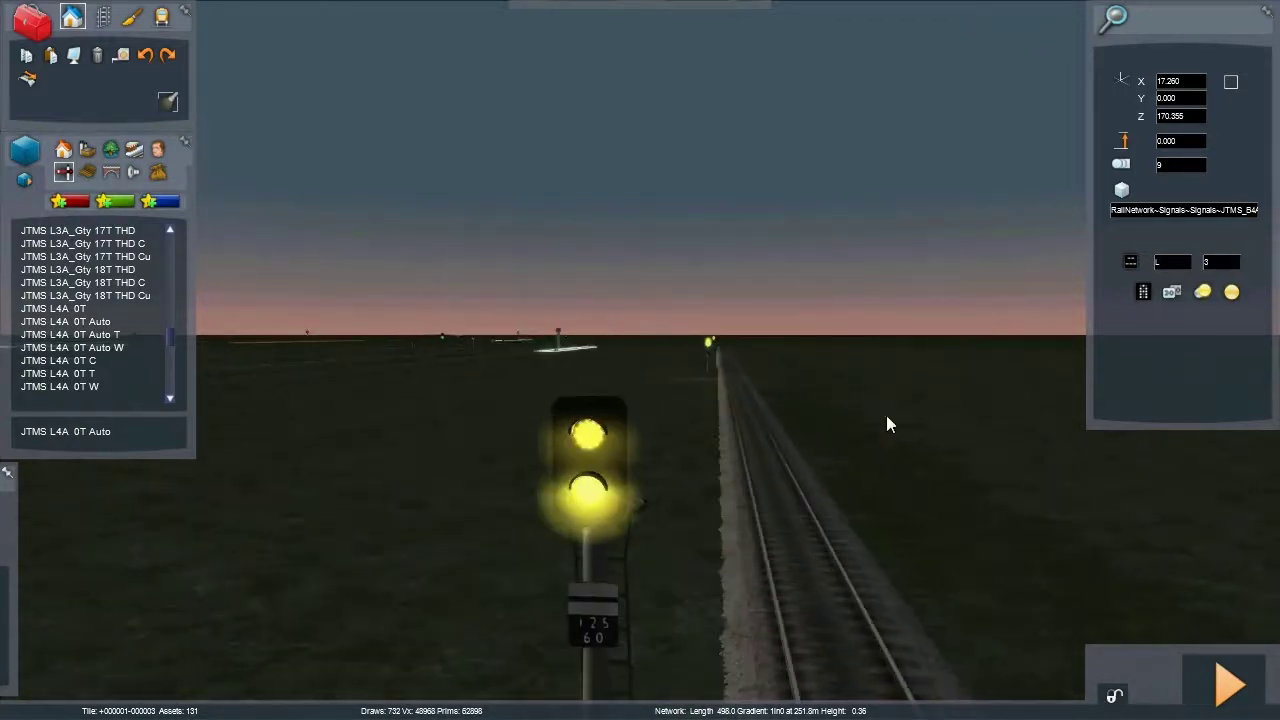
click(610, 445)
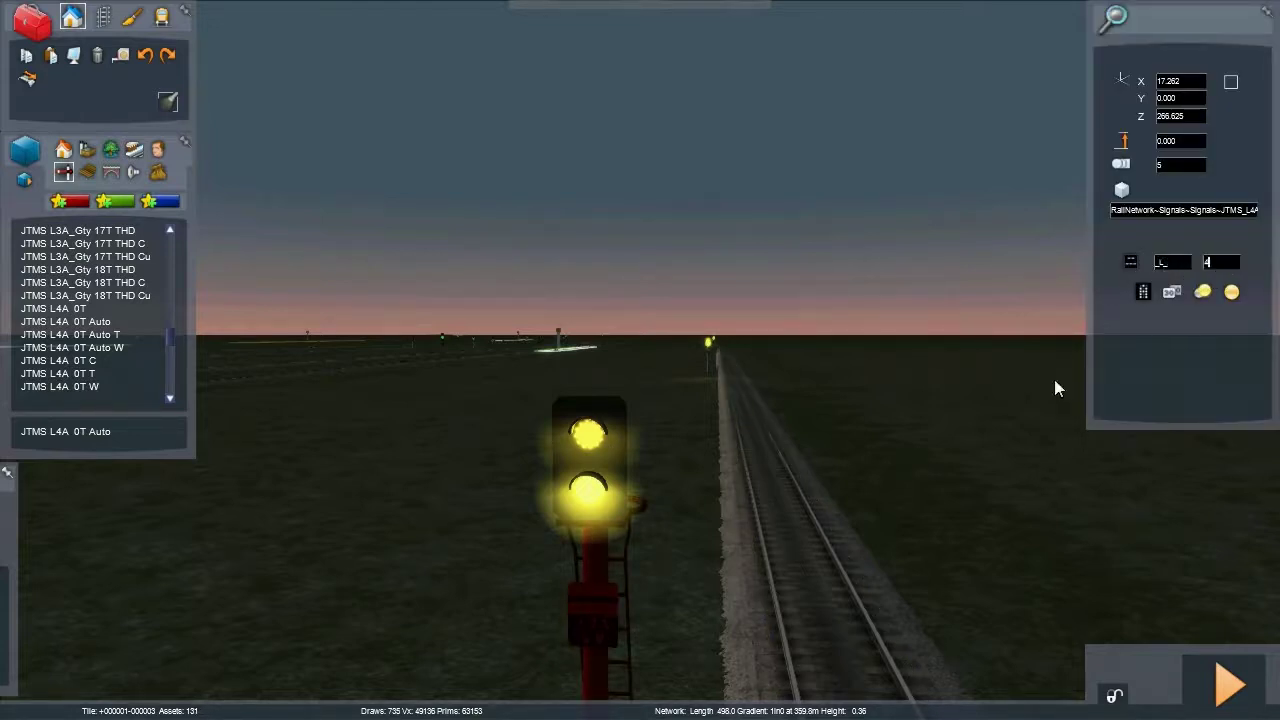
key(Up)
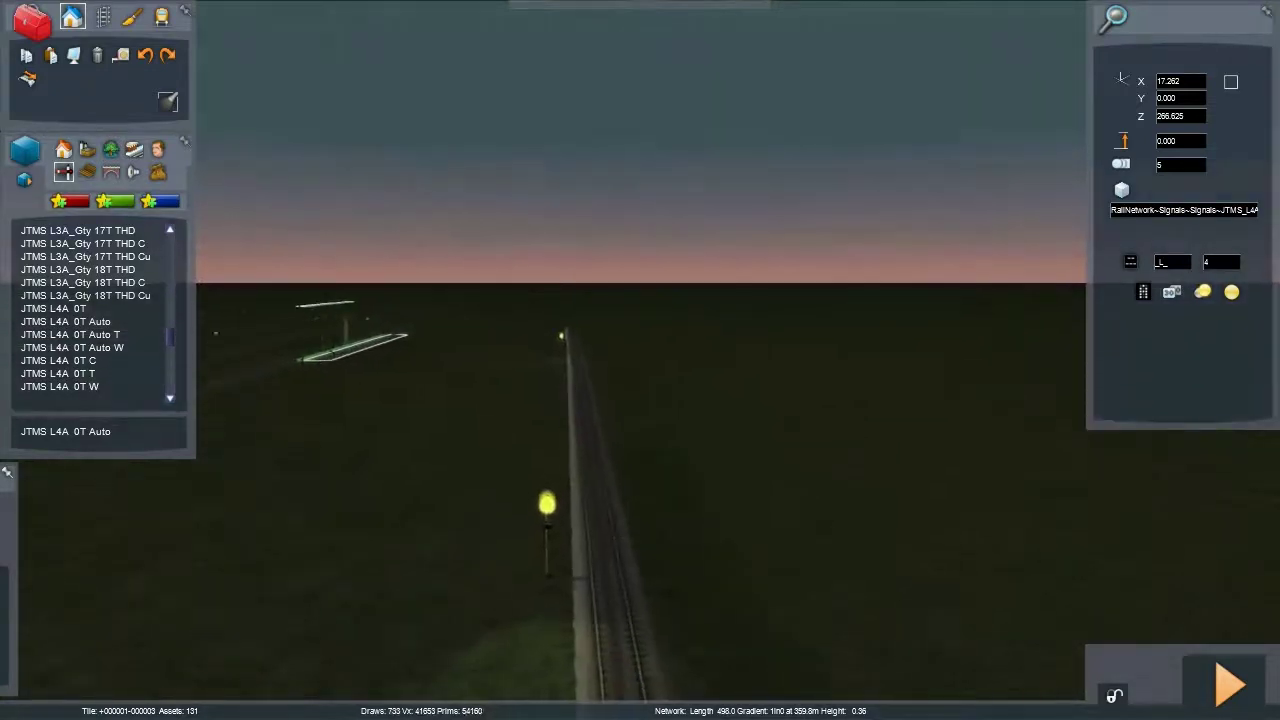
click(550, 530)
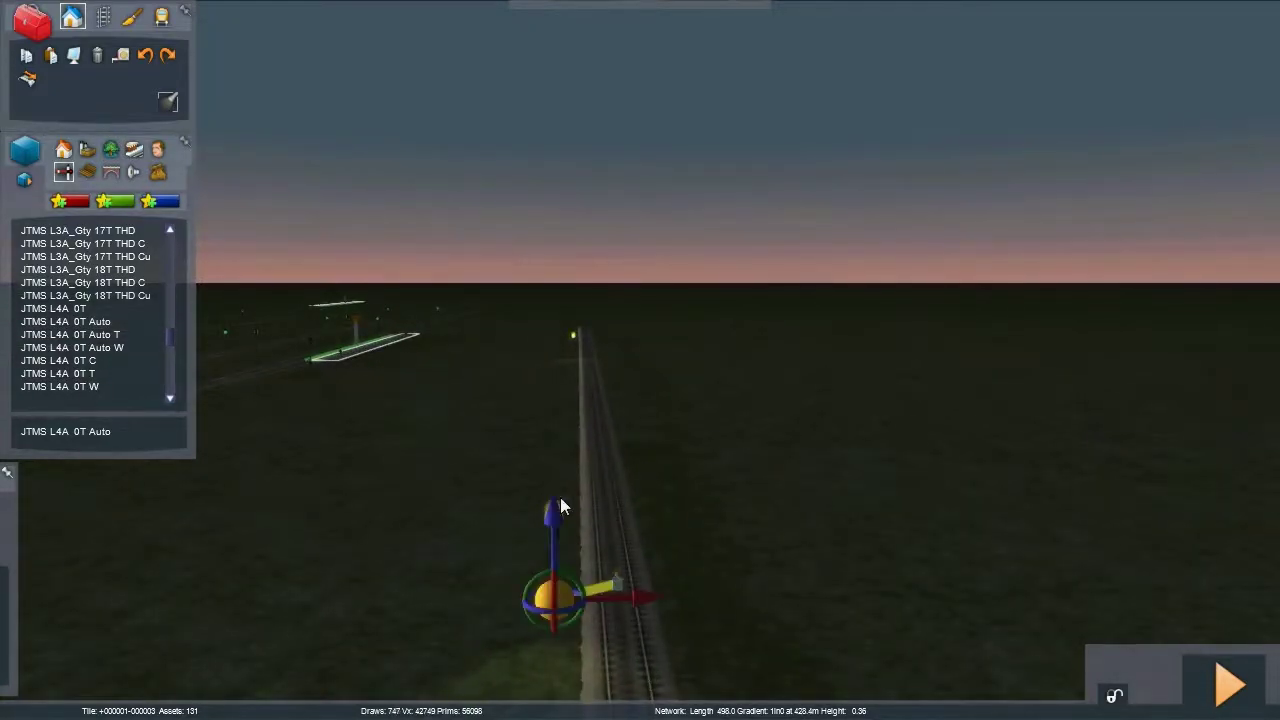
click(560, 505)
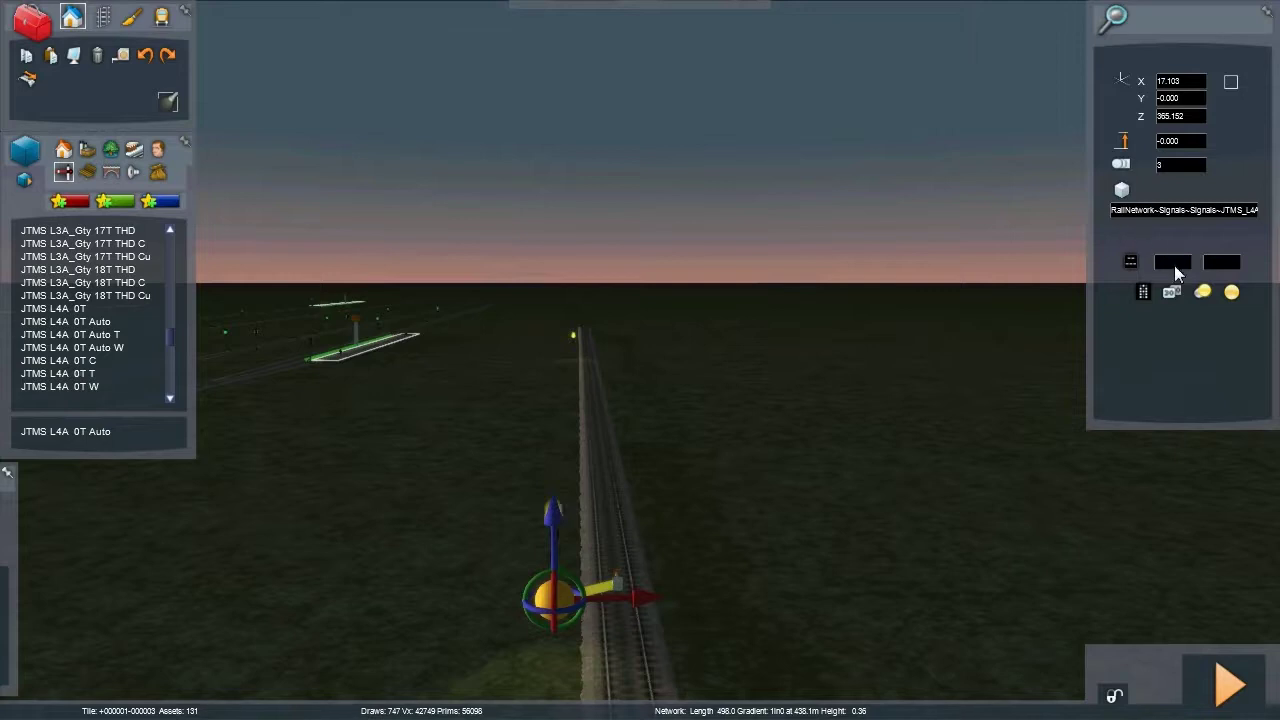
text(-L-)
Set the ID values of the sixth signal, near the far end of the track, to L and 6.
key(Up)
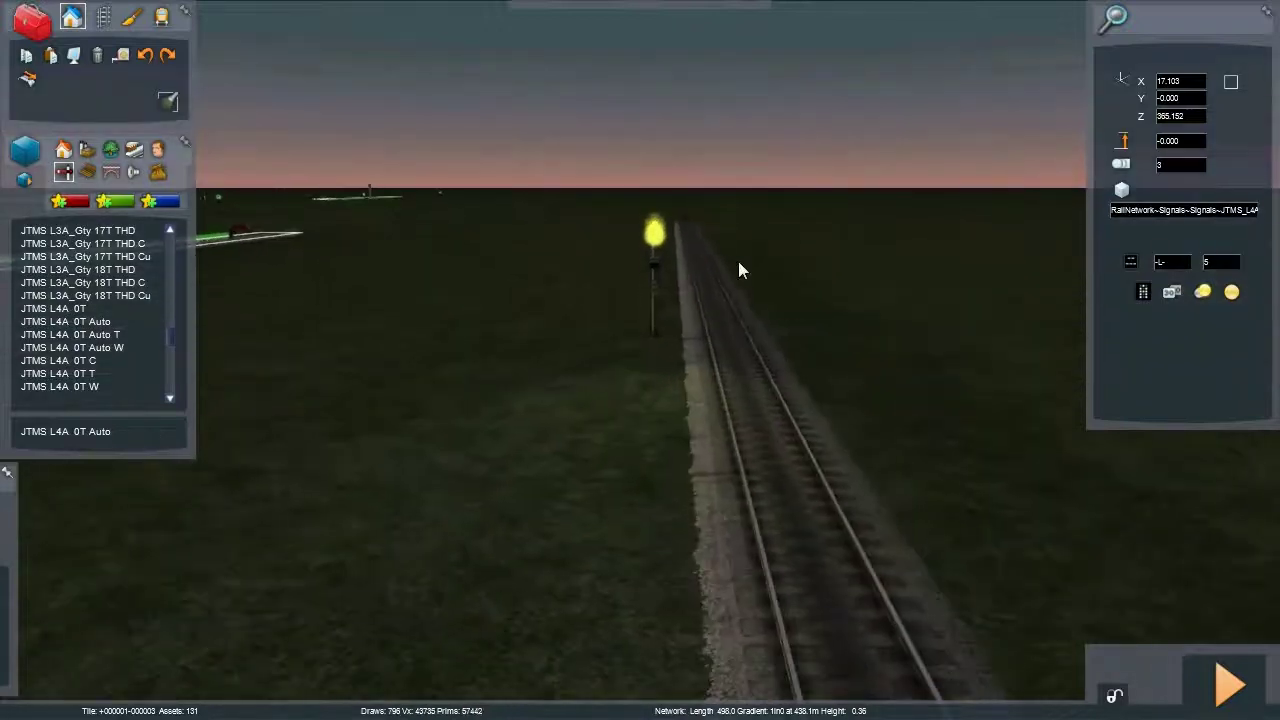
click(656, 272)
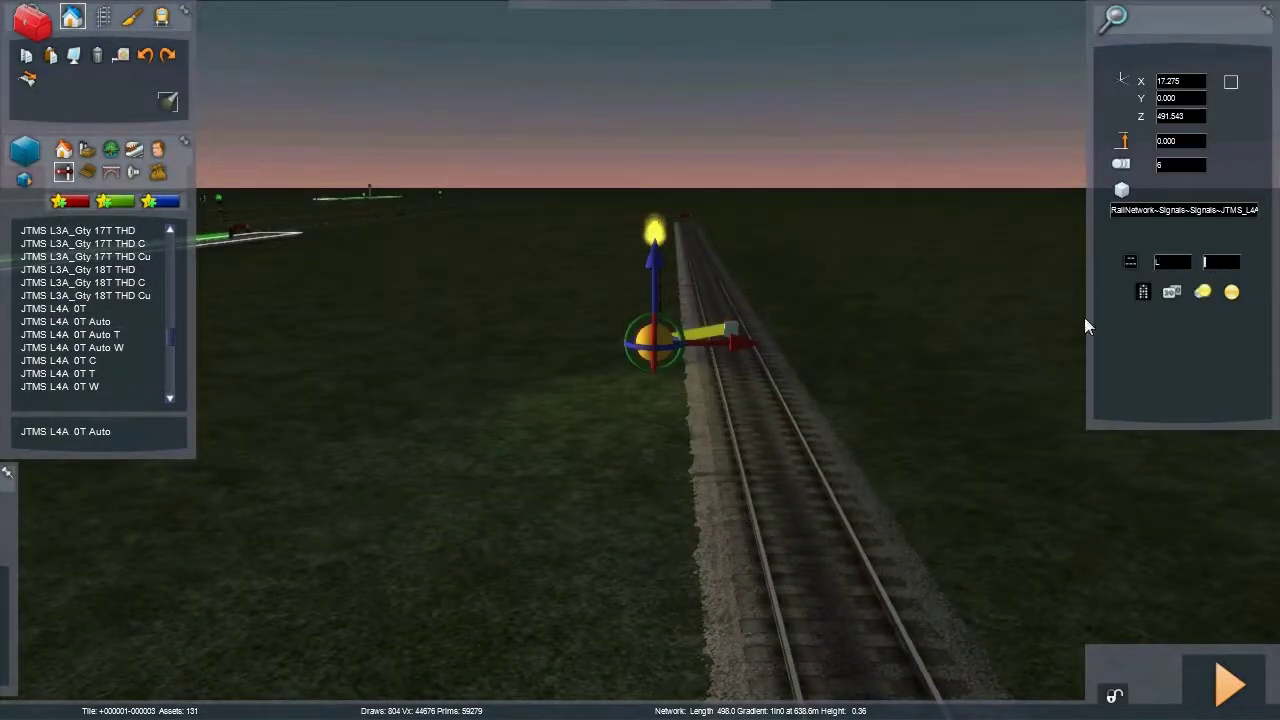
click(988, 361)
Review the six numbered signals by travelling back along the track from the far end to its start.
key(Down)
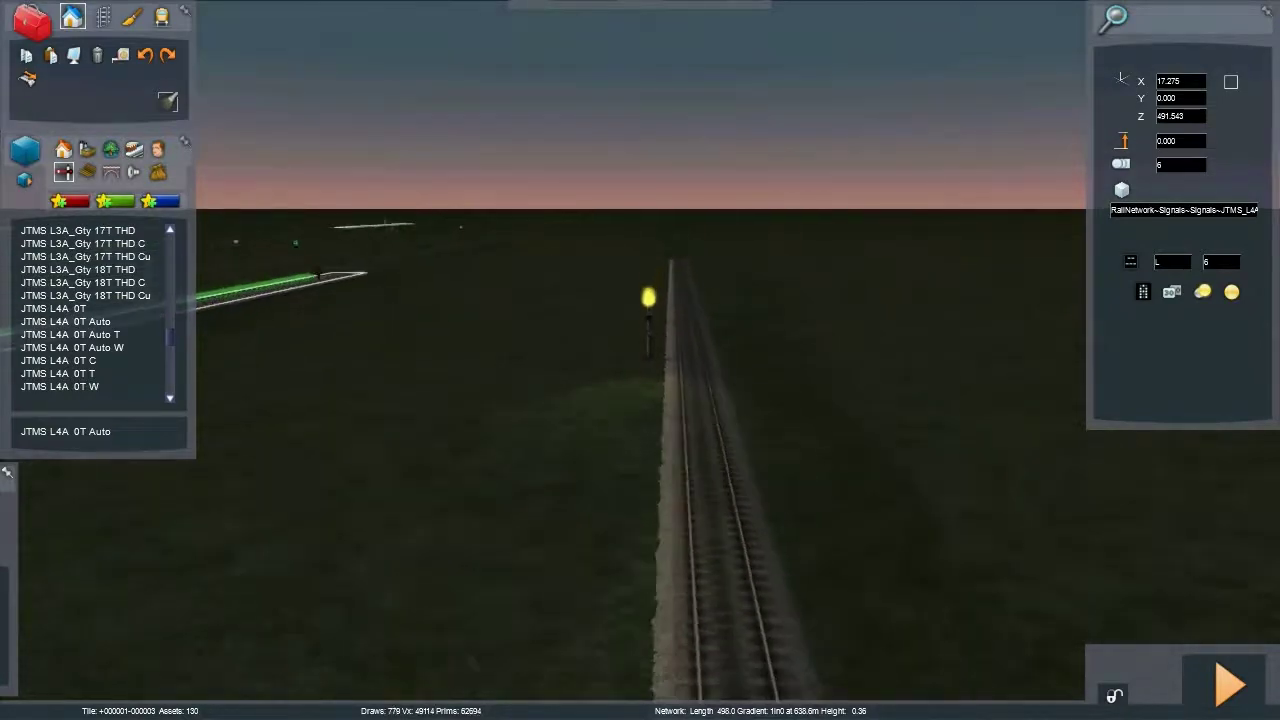
key(Down)
key(Left)
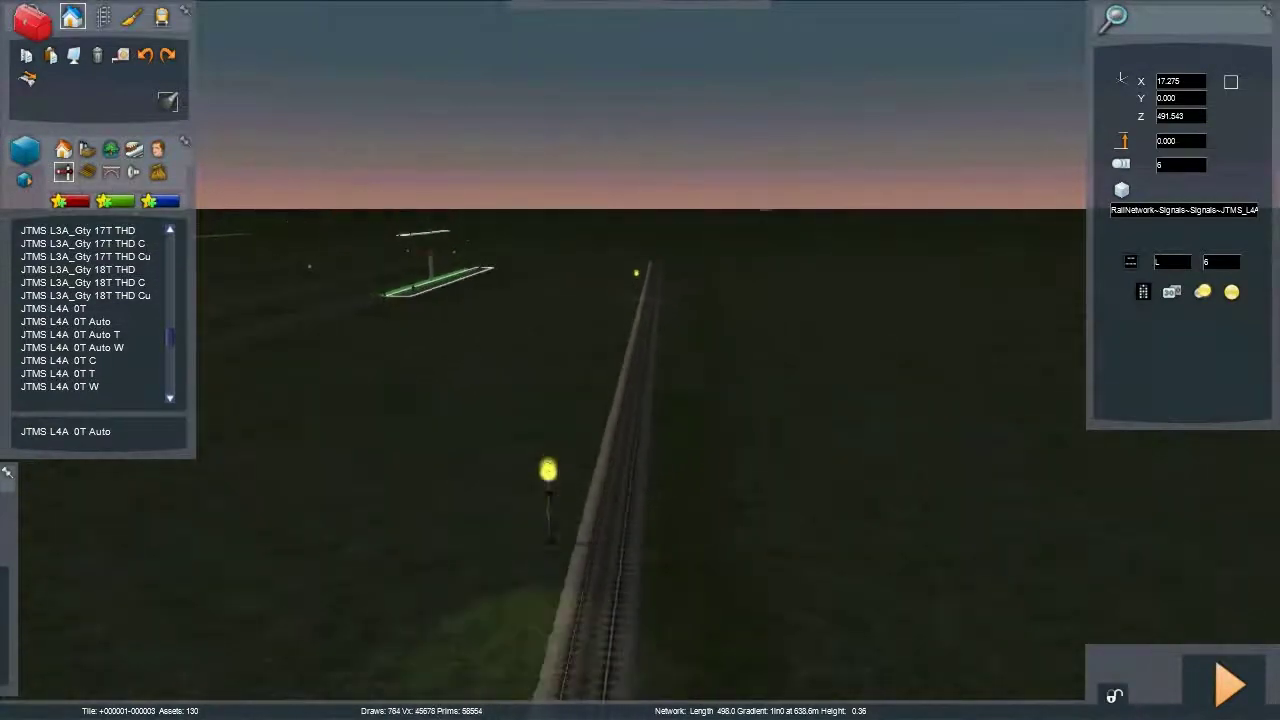
key(Right)
key(Down)
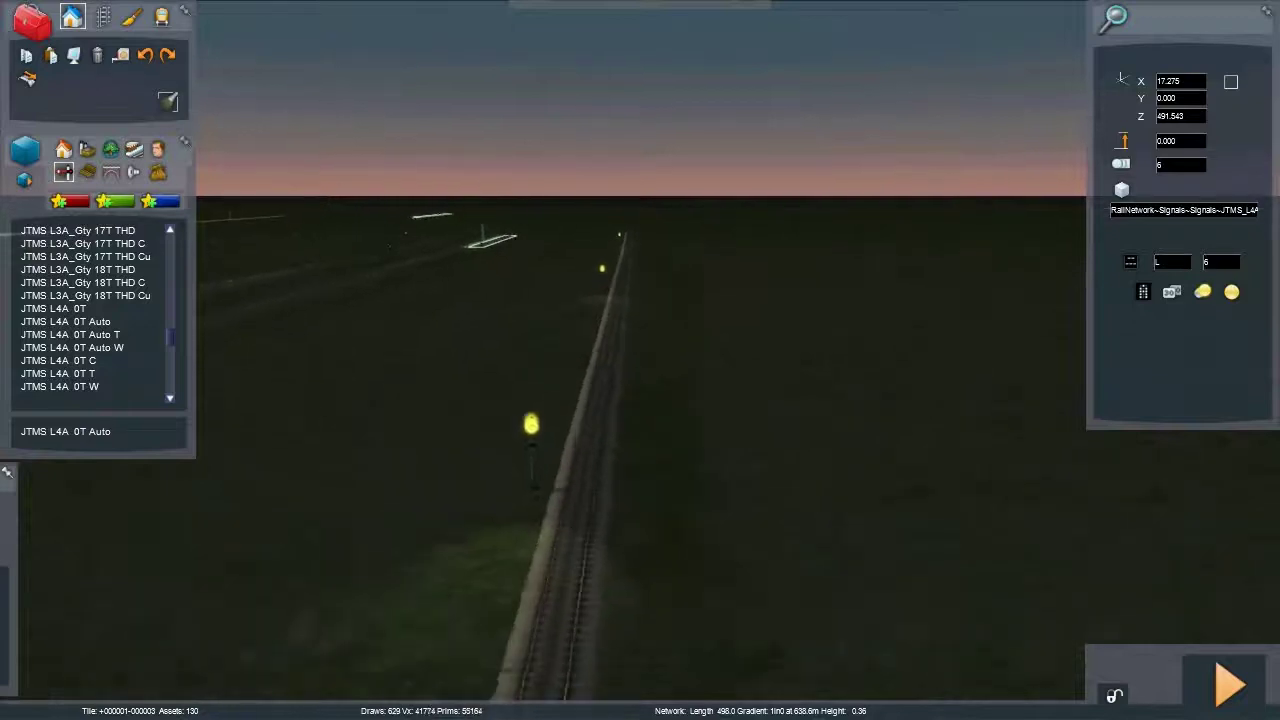
key(Up)
key(Up)
key(Up)
key(Up)
key(Up)
key(Up)
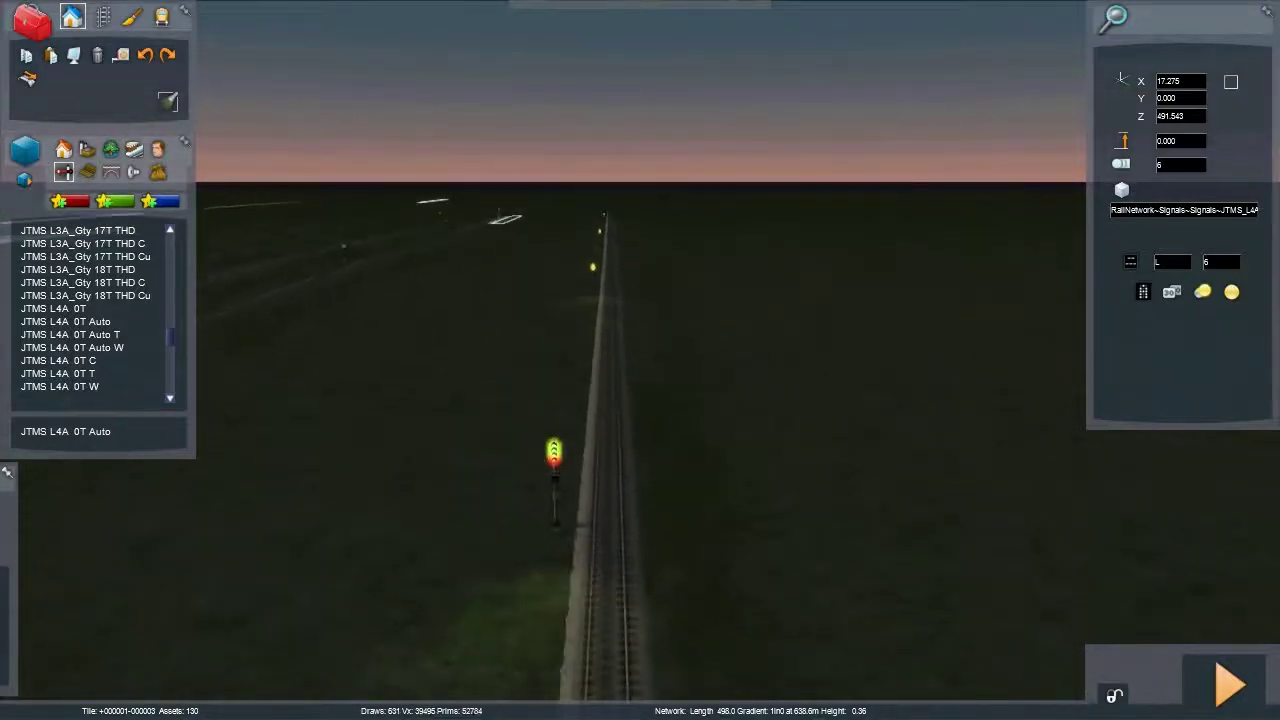
key(Up)
key(Up)
key(Up)
key(Up)
key(Up)
key(Up)
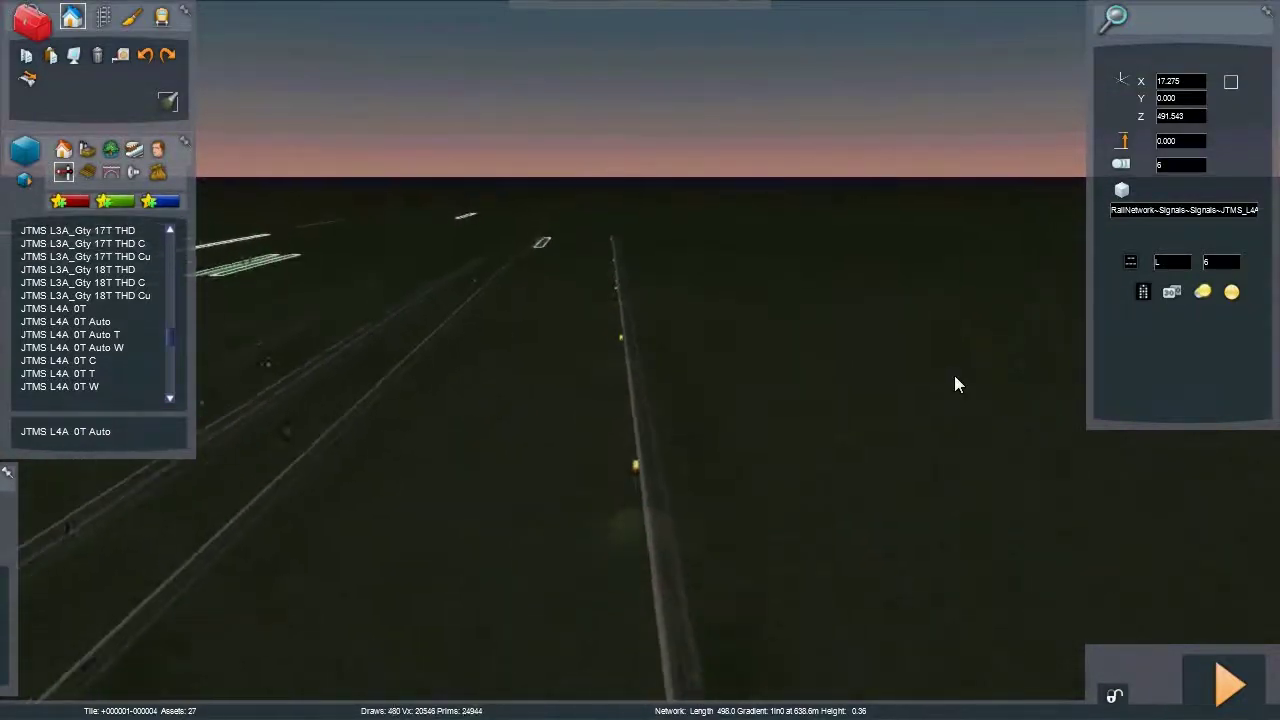
key(Up)
key(Right)
key(Down)
key(Down)
key(Down)
key(Down)
key(Down)
key(Down)
key(Down)
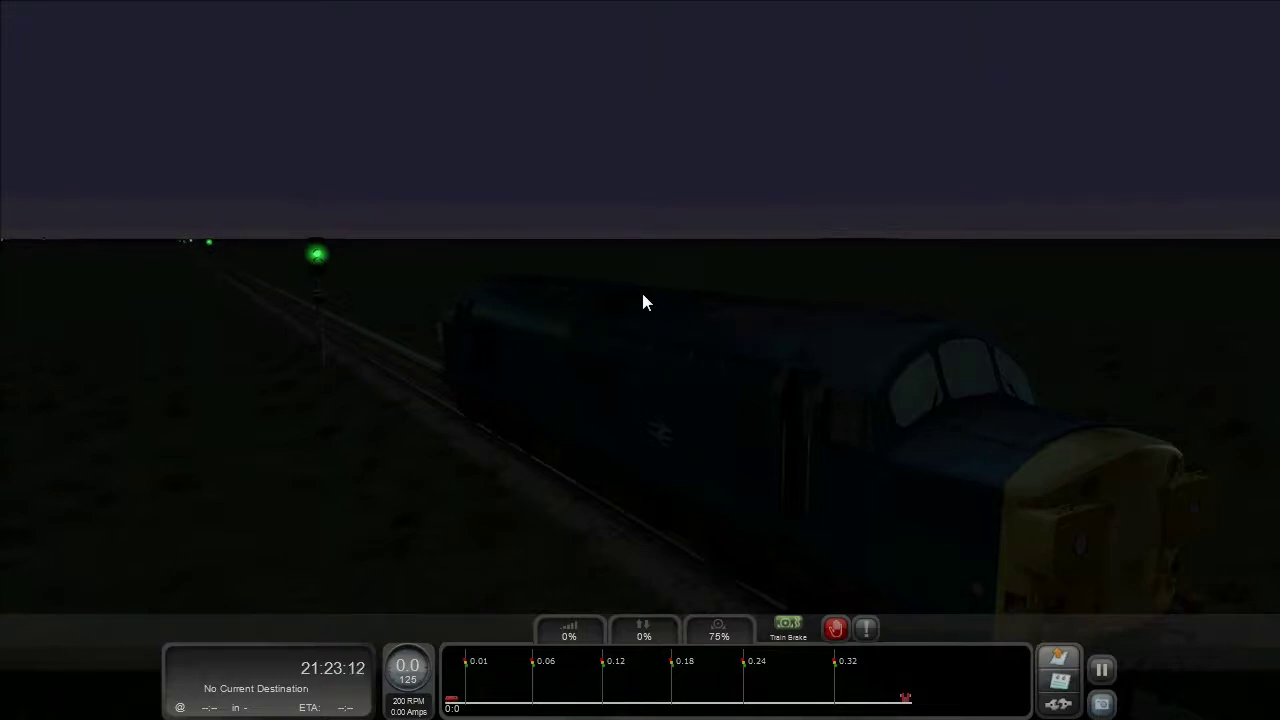
Release the brakes and drive the locomotive past the first signal with the reverser at 100% and throttle at 26%, cutting the throttle to 0%.
drag(680, 262, 680, 305)
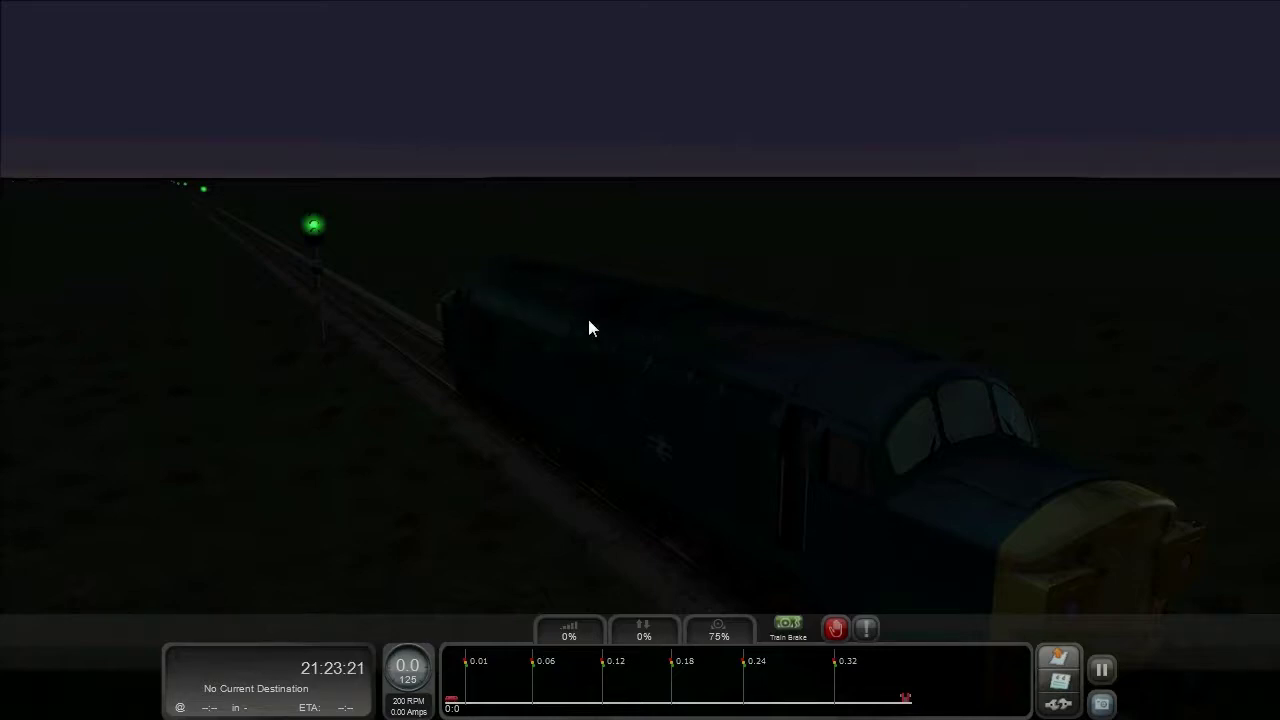
scroll(527, 345, up, 5)
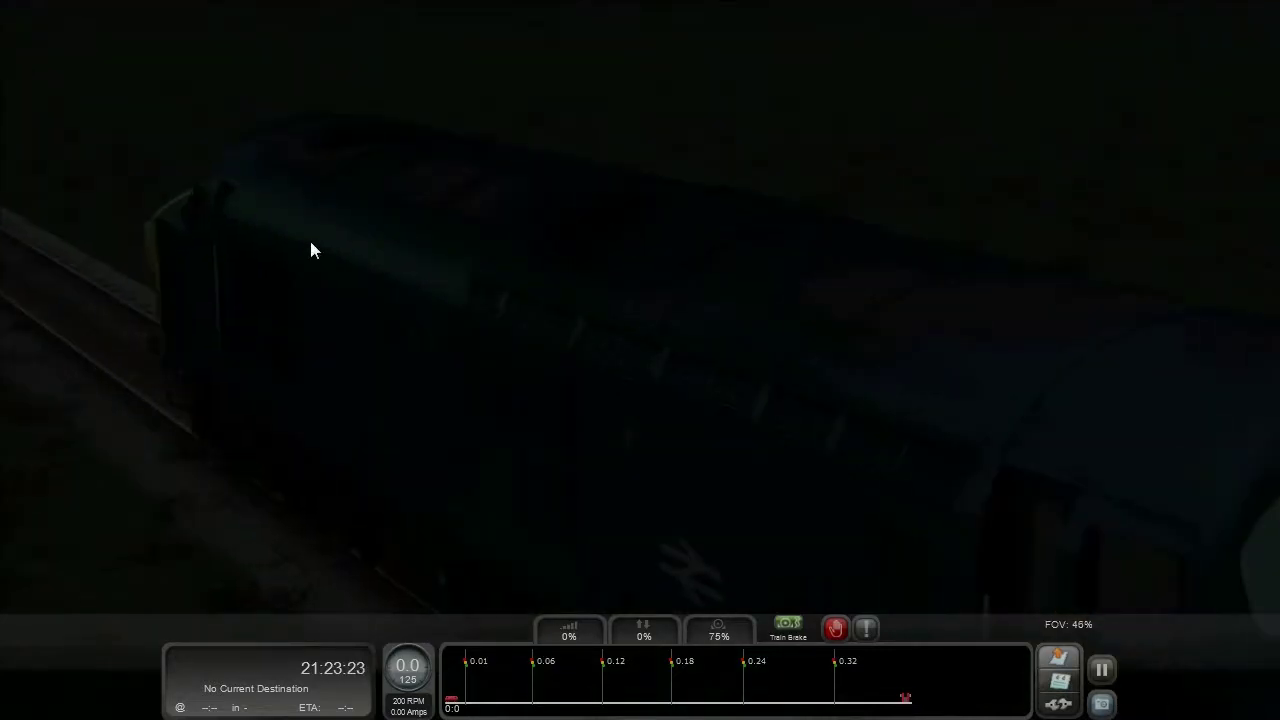
scroll(291, 289, down, 10)
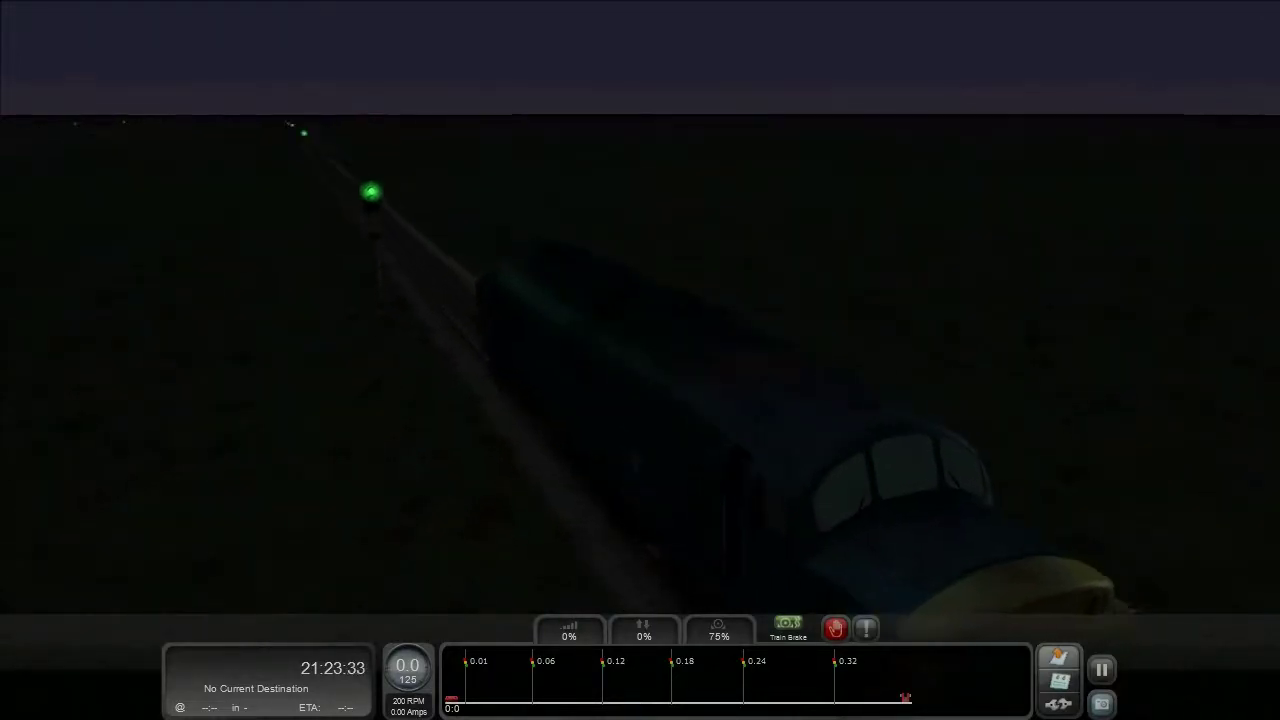
scroll(766, 379, up, 3)
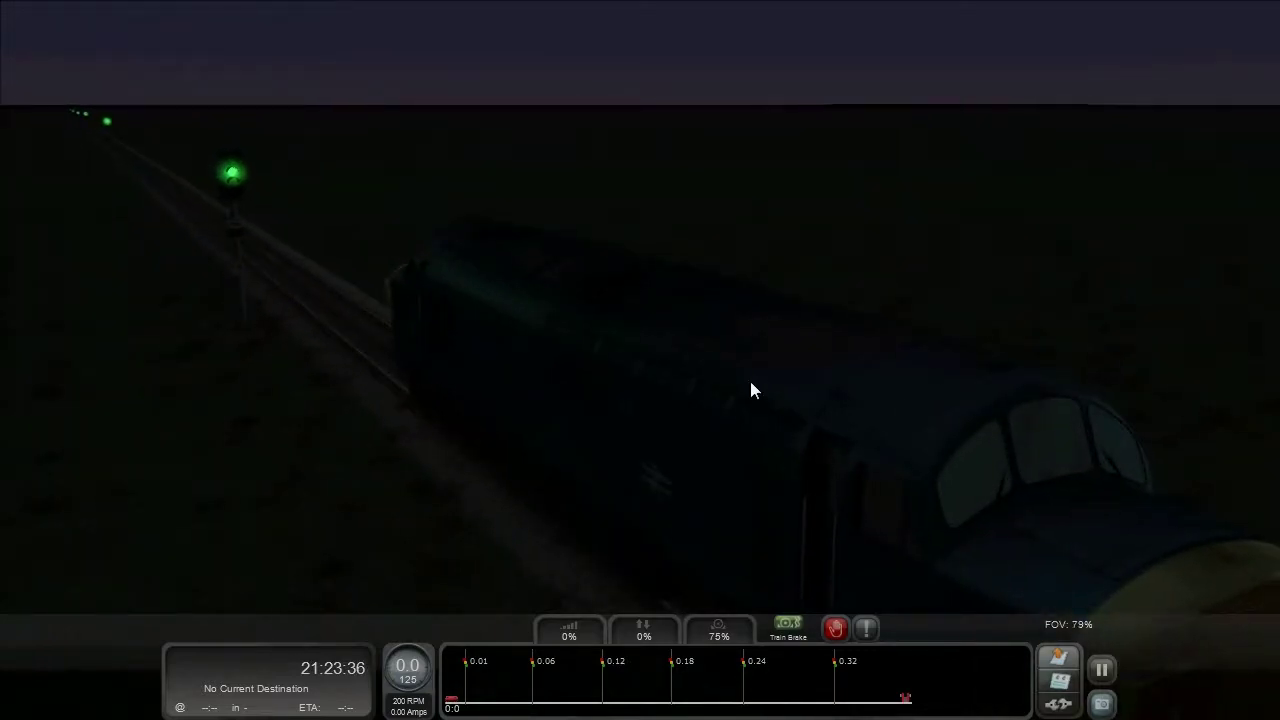
key(semicolon)
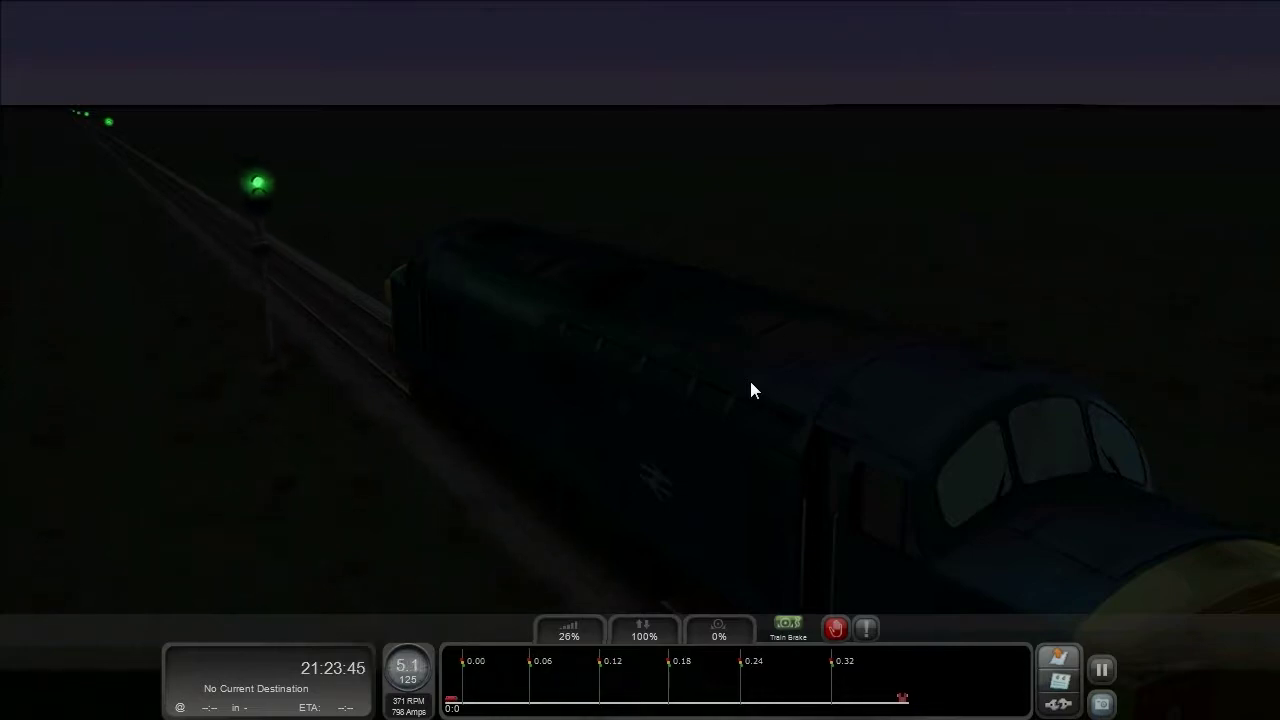
scroll(839, 404, down, 2)
drag(840, 396, 877, 461)
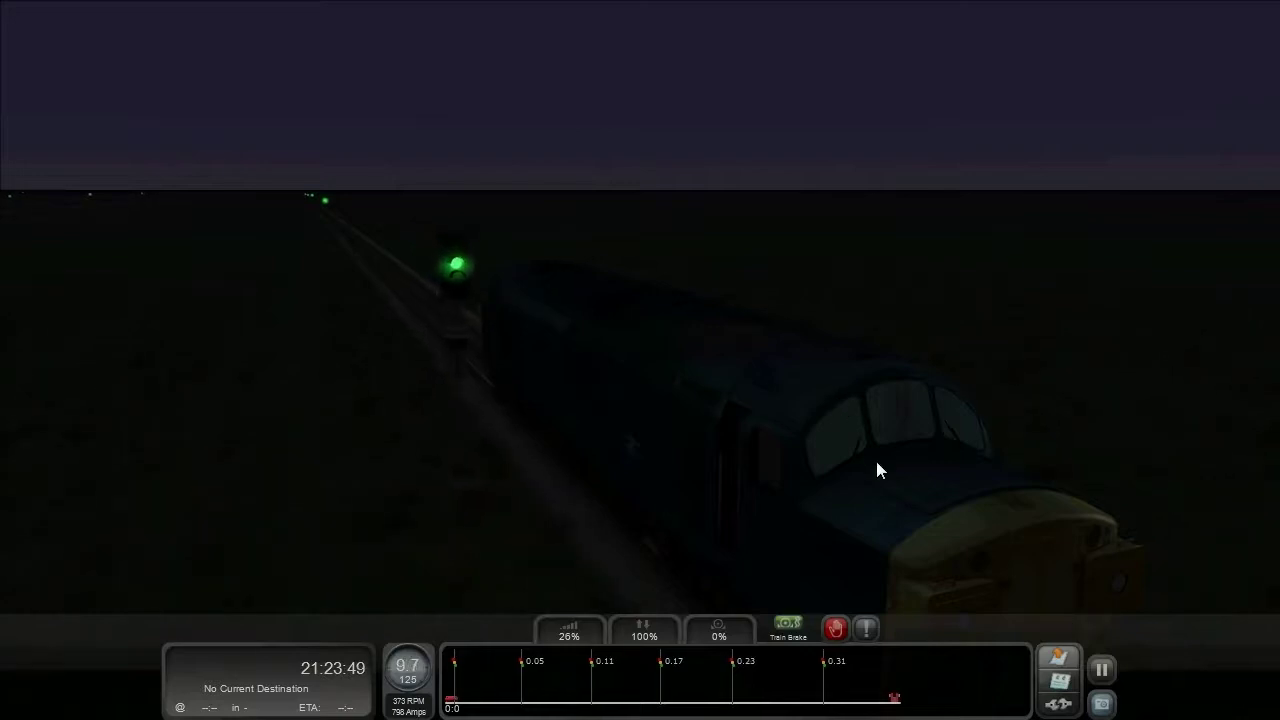
key(d)
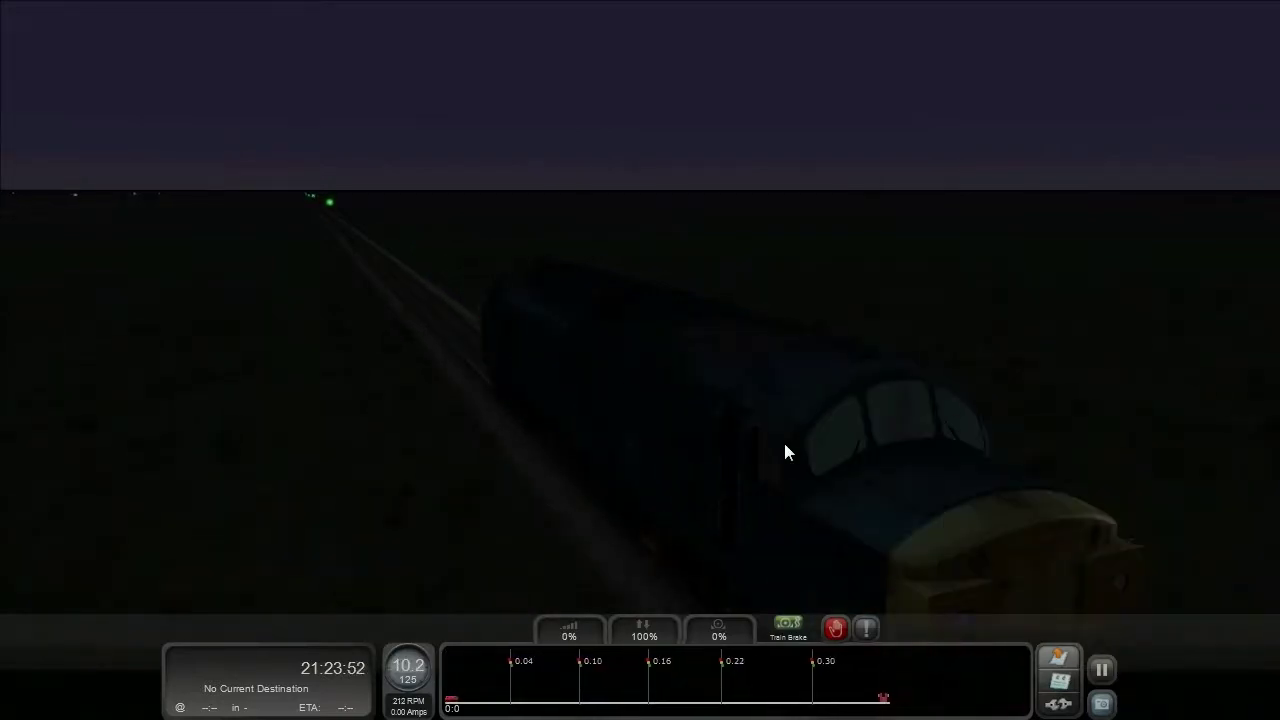
Keep the locomotive rolling at about 16 mph past the remaining signals, with the throttle back at 0%.
key(d)
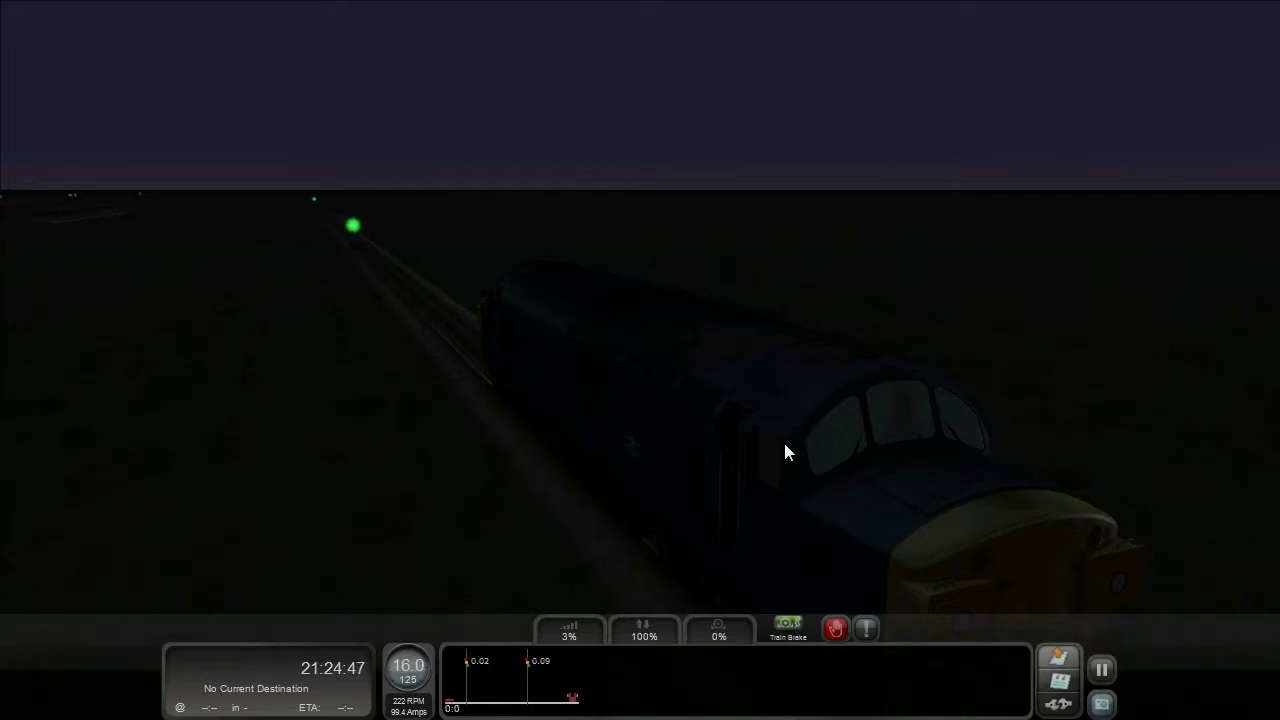
key(d)
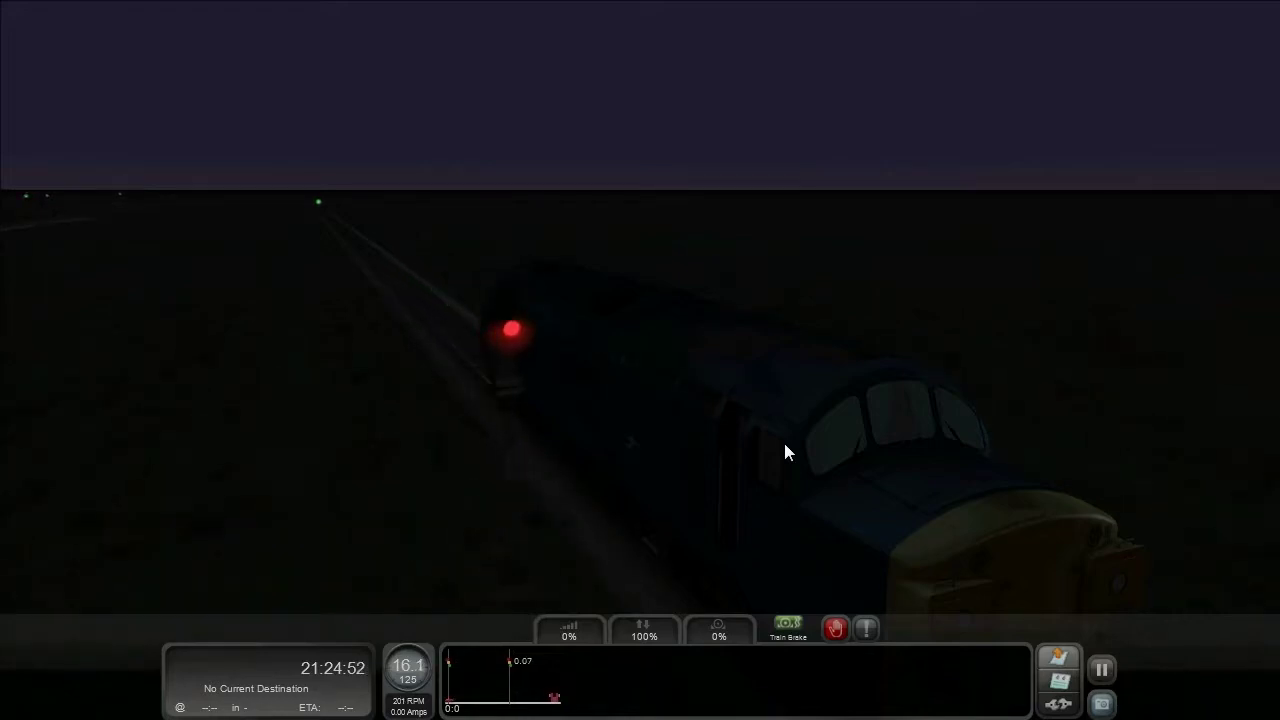
key(a)
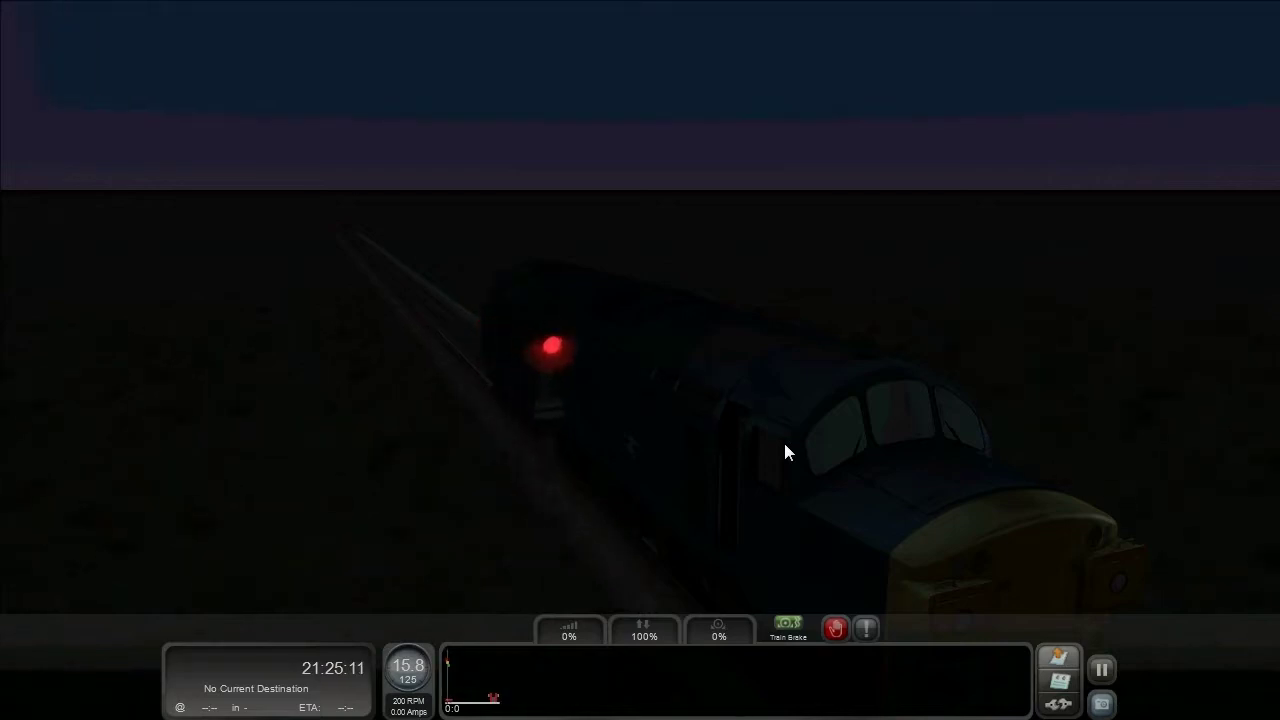
Stop beyond the last signal, set the reverser to -100%, and start back with the throttle up to 43%, cutting it to 0%.
key(BackSpace)
key(1)
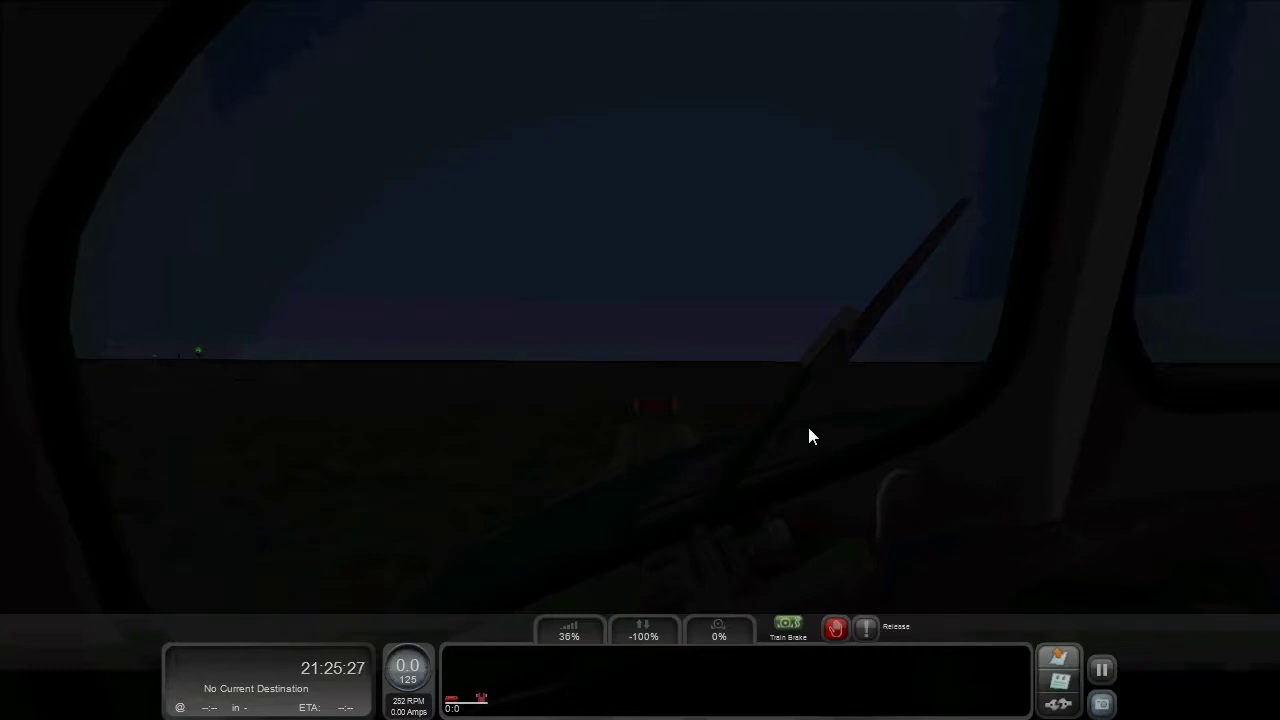
key(2)
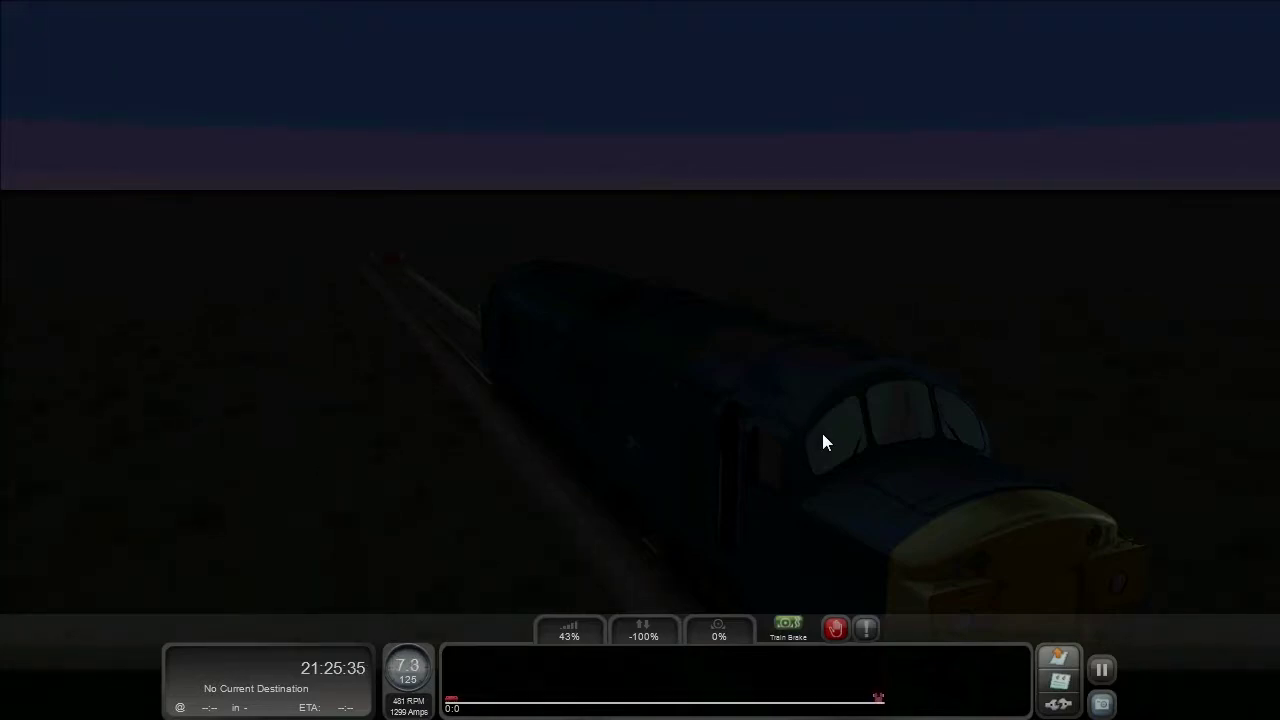
key(1)
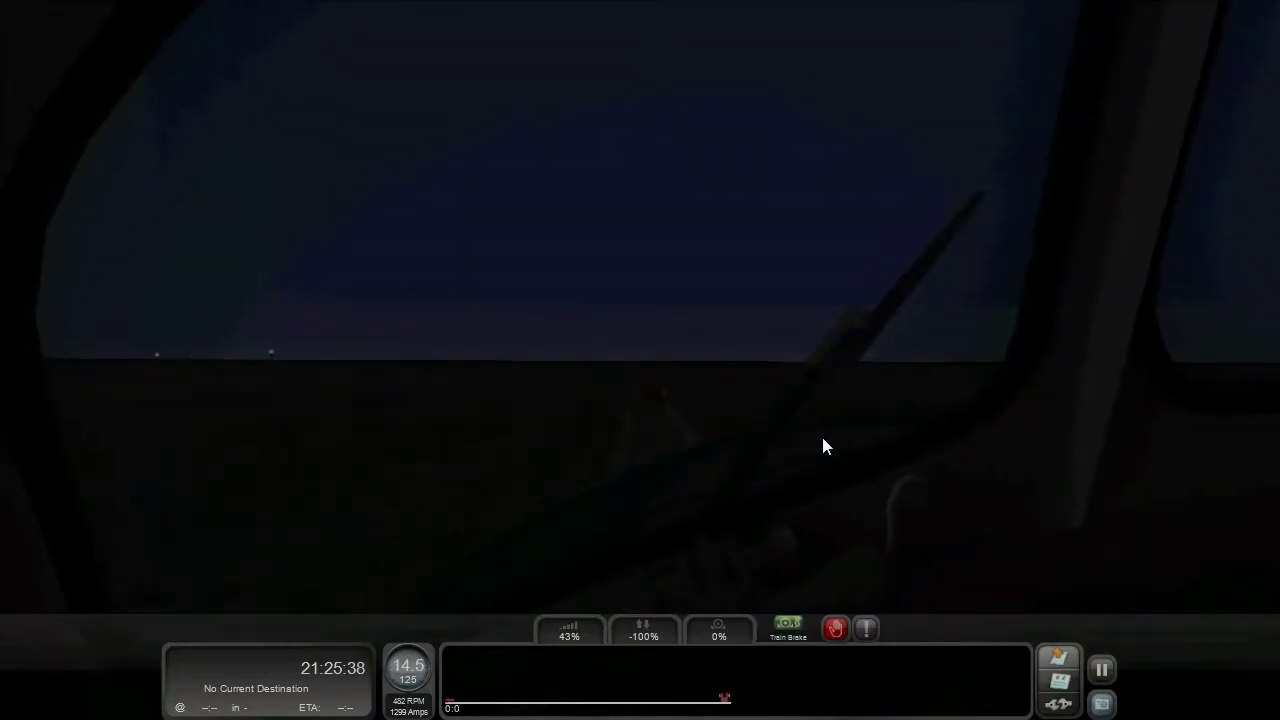
key(a)
Look around the cab and examine the trackside signals through the windscreen while the locomotive coasts.
drag(894, 357, 610, 468)
key(Left)
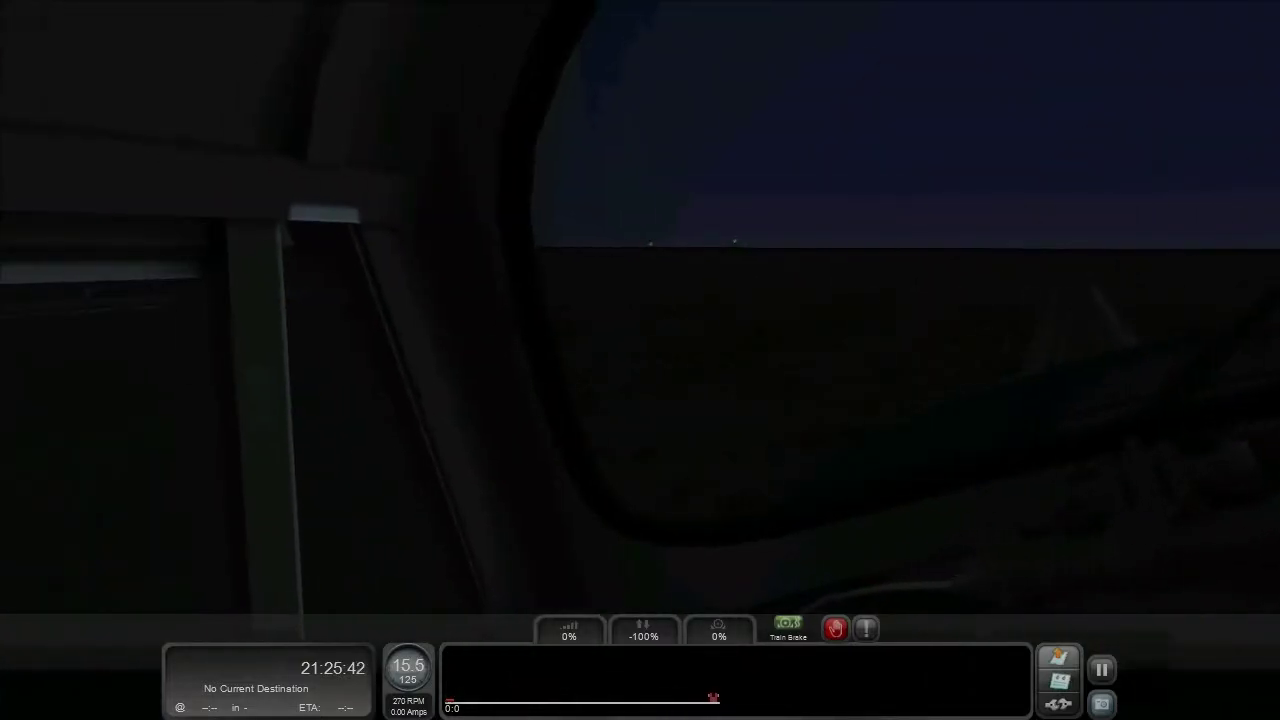
key(Right)
key(Down)
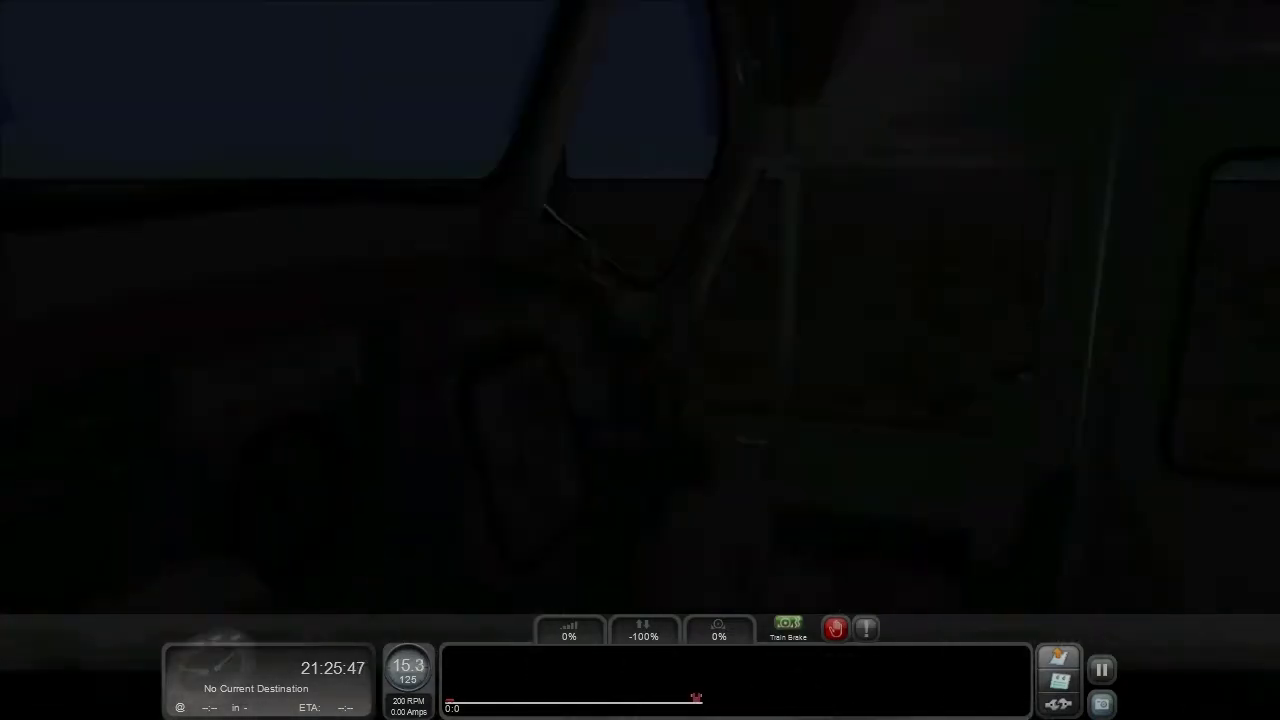
key(Left)
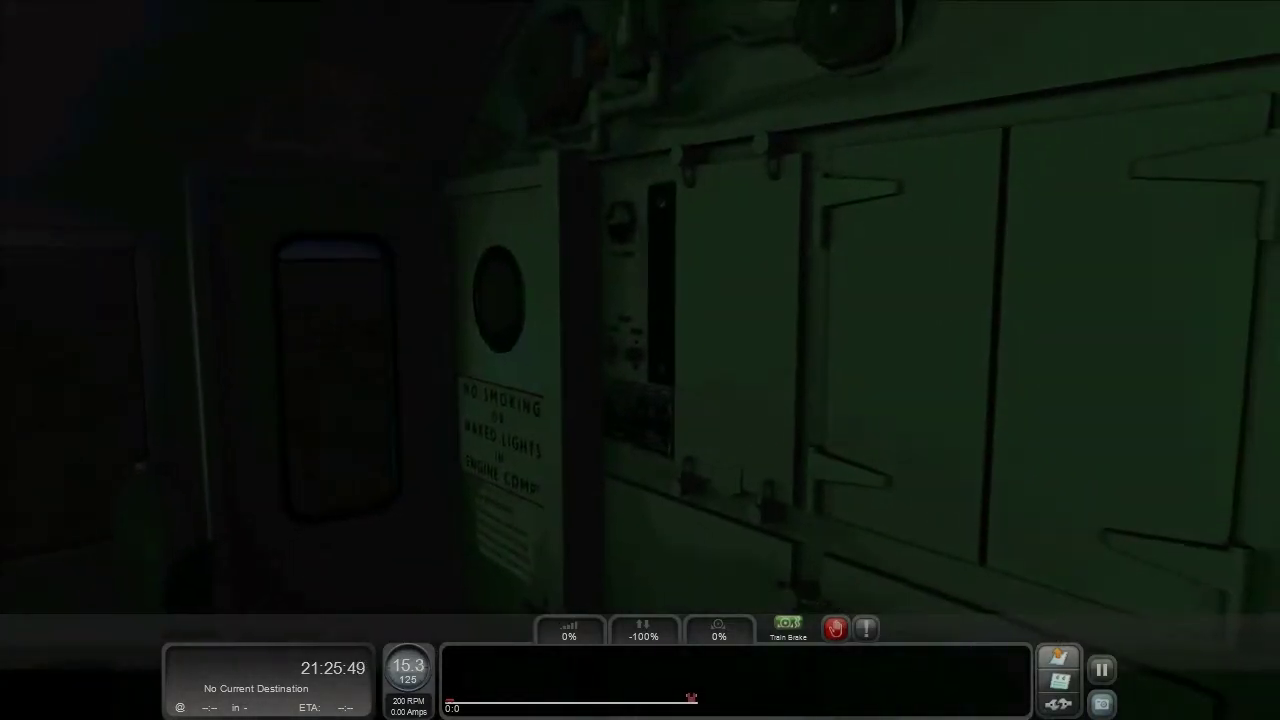
key(Left)
key(Right)
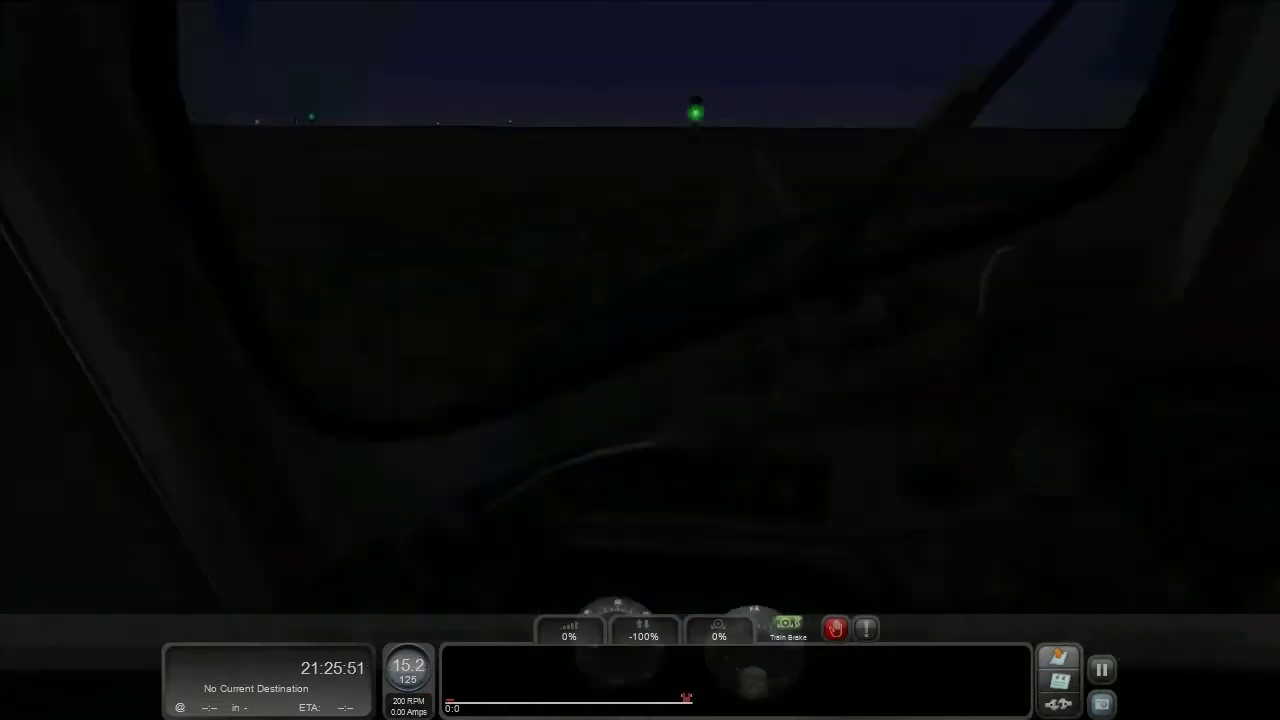
key(Right)
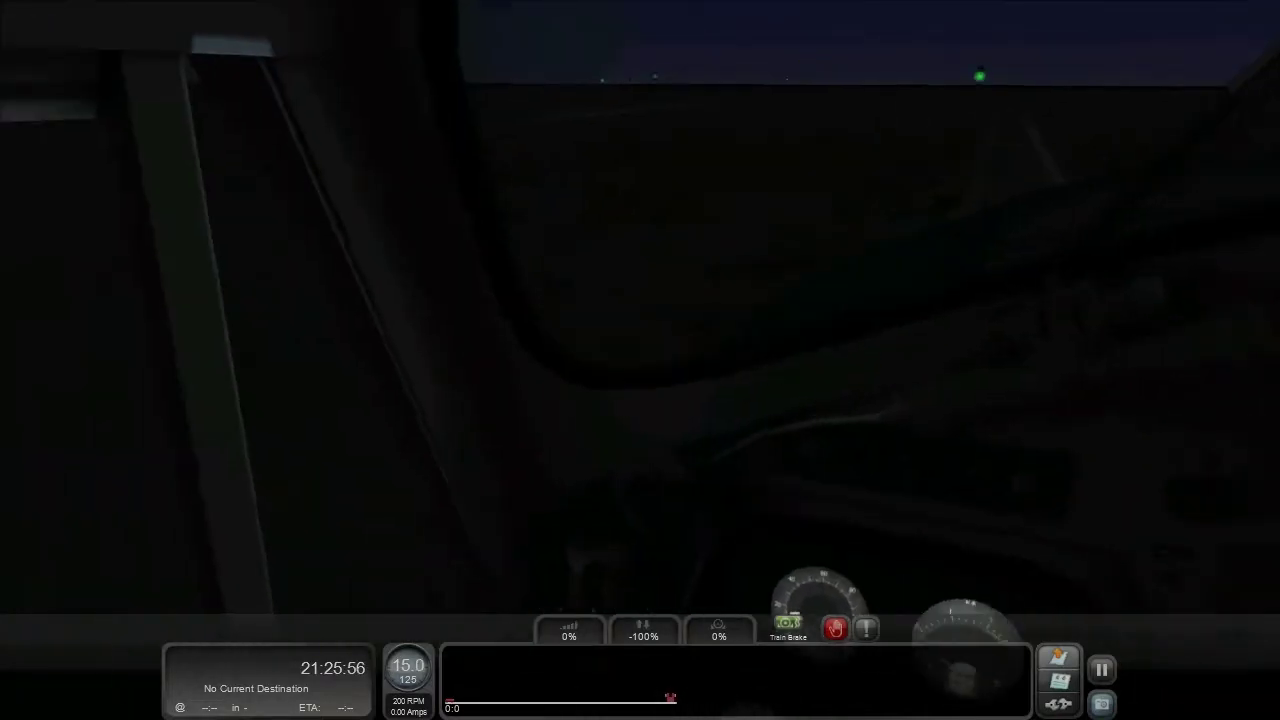
key(Right)
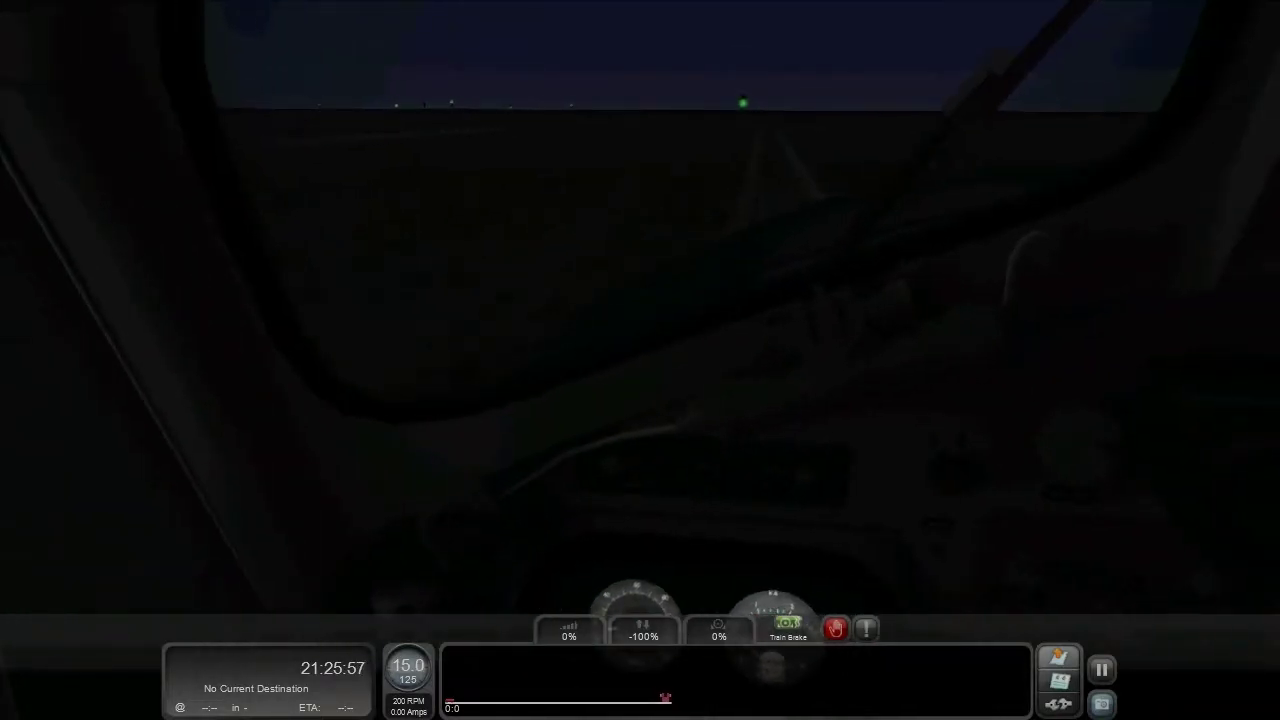
drag(939, 350, 630, 350)
drag(910, 359, 1230, 322)
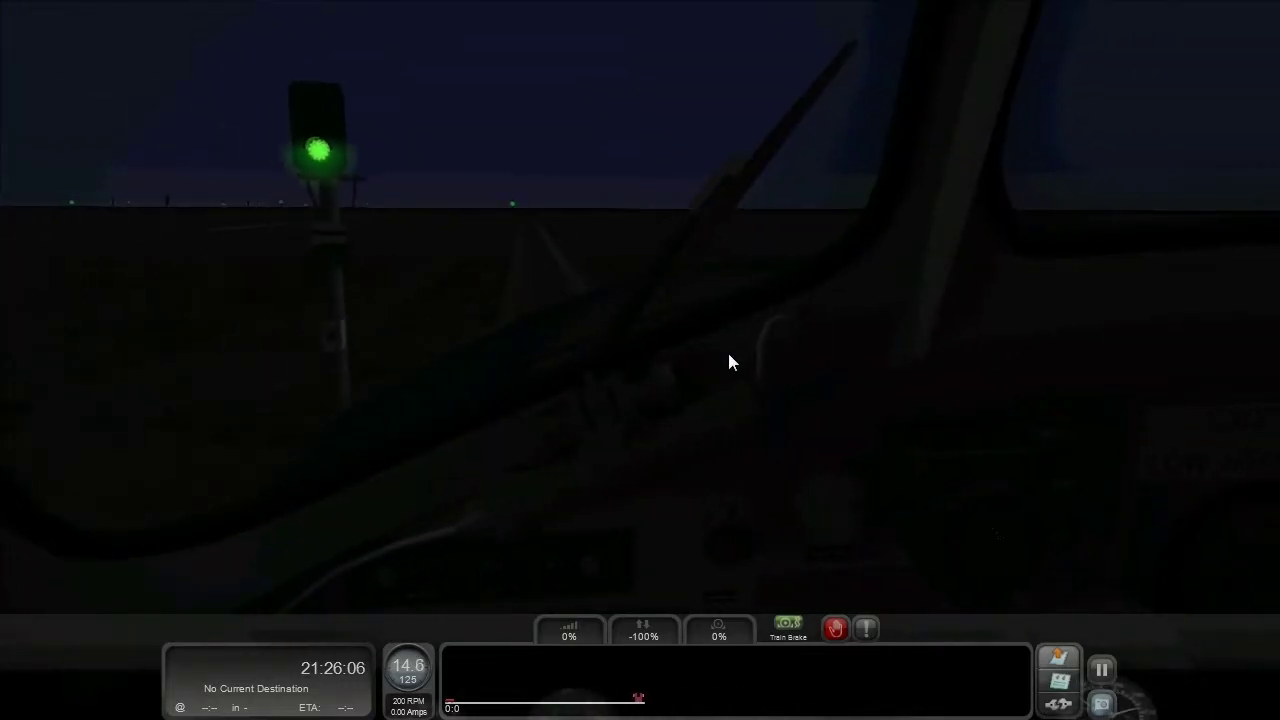